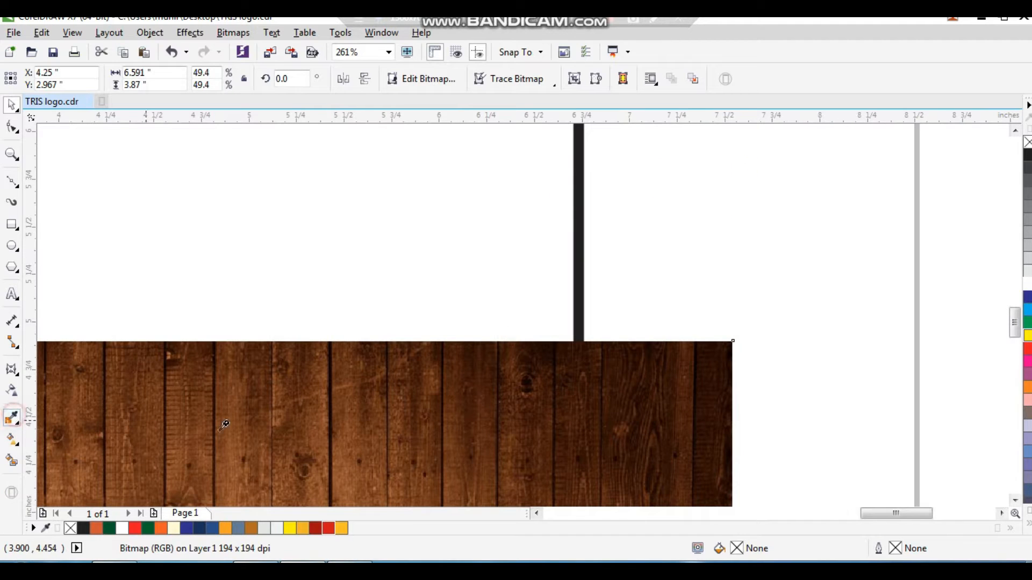
Sample the brown from the wood bitmap and fill the background rectangle with that colour
left_click(348, 379)
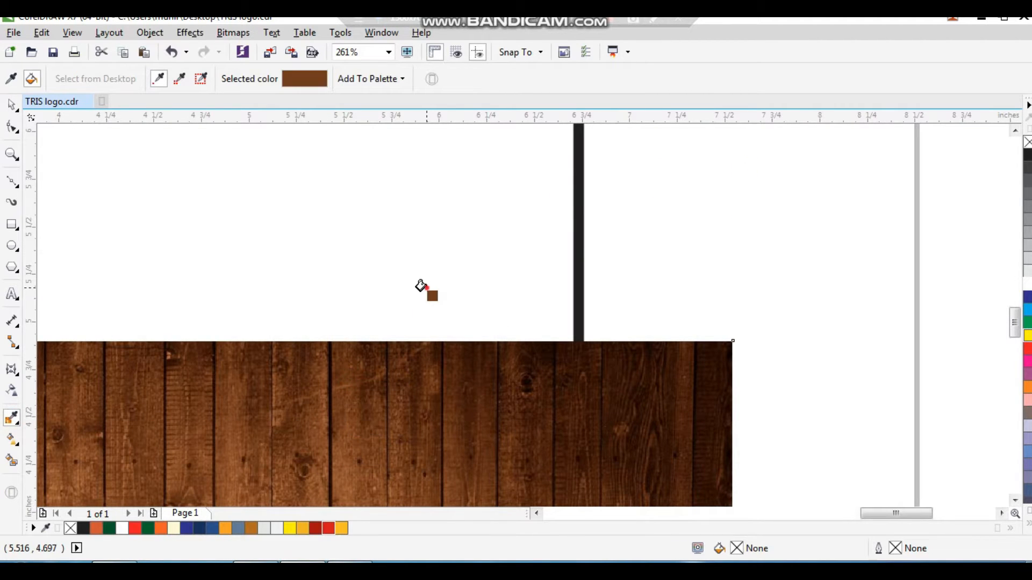
left_click(422, 288)
key("space")
scroll(681, 277, "down", 2)
left_click(609, 241)
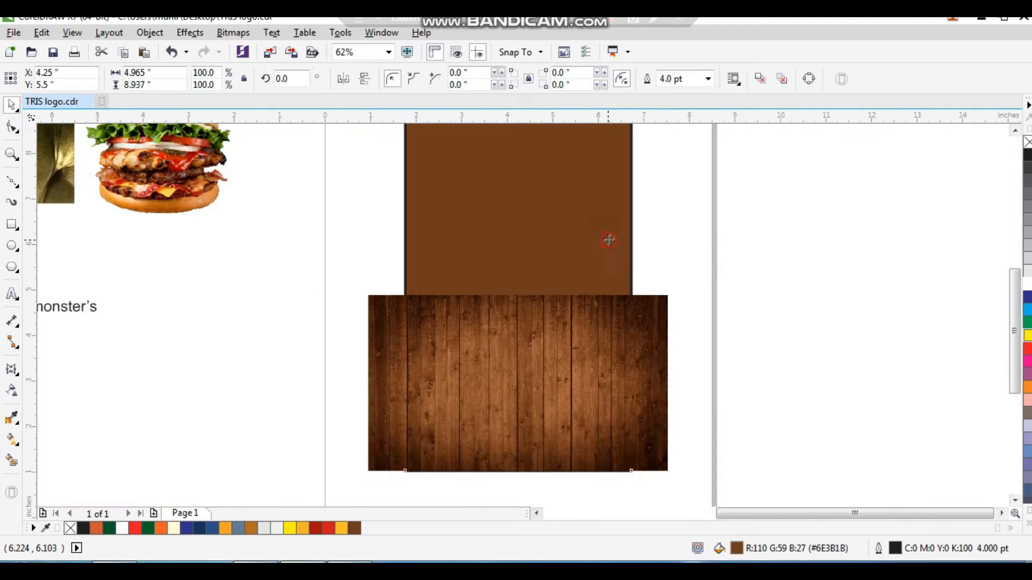
Remove the outline from the brown background rectangle
key("shift+F2")
right_click(1027, 143)
left_click(872, 219)
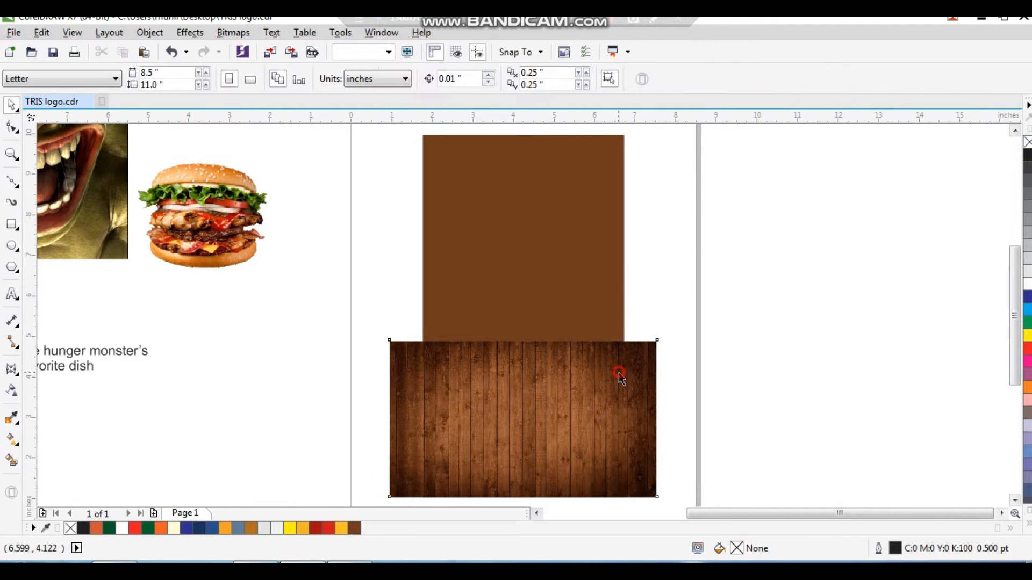
Apply the Perspective bitmap effect to the wood image, narrowing its top edge so it reads as a floor
left_click(617, 375)
key("shift+F2")
left_click_drag(499, 339, 499, 350)
key("ctrl+z")
left_click(230, 38)
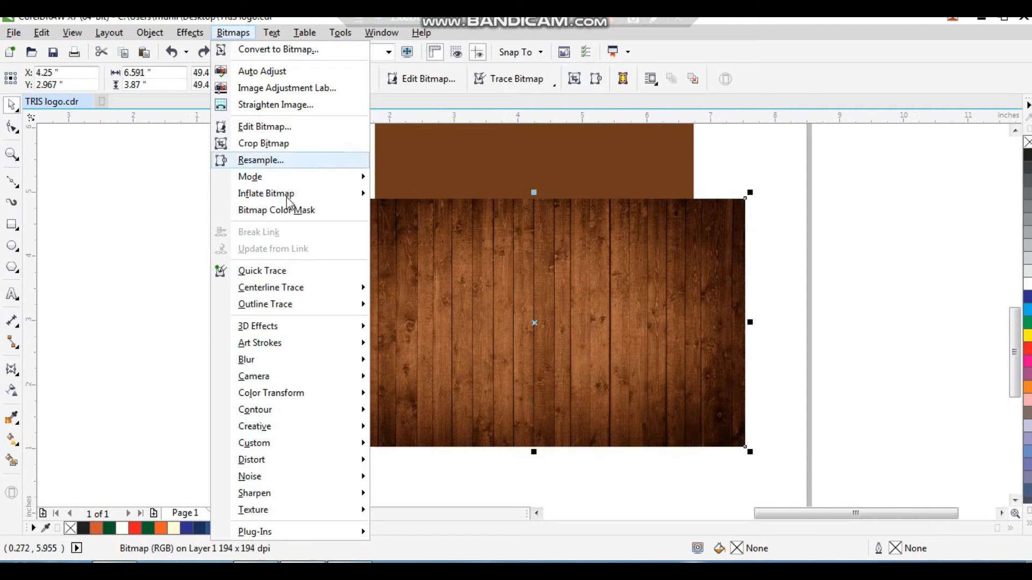
mouse_move(326, 336)
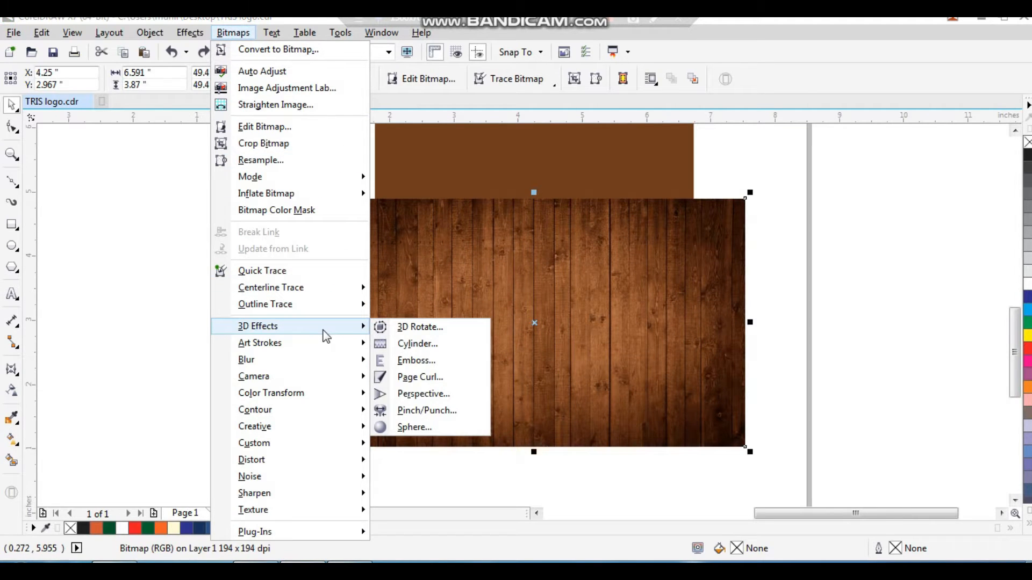
left_click(419, 396)
left_click_drag(463, 207, 760, 97)
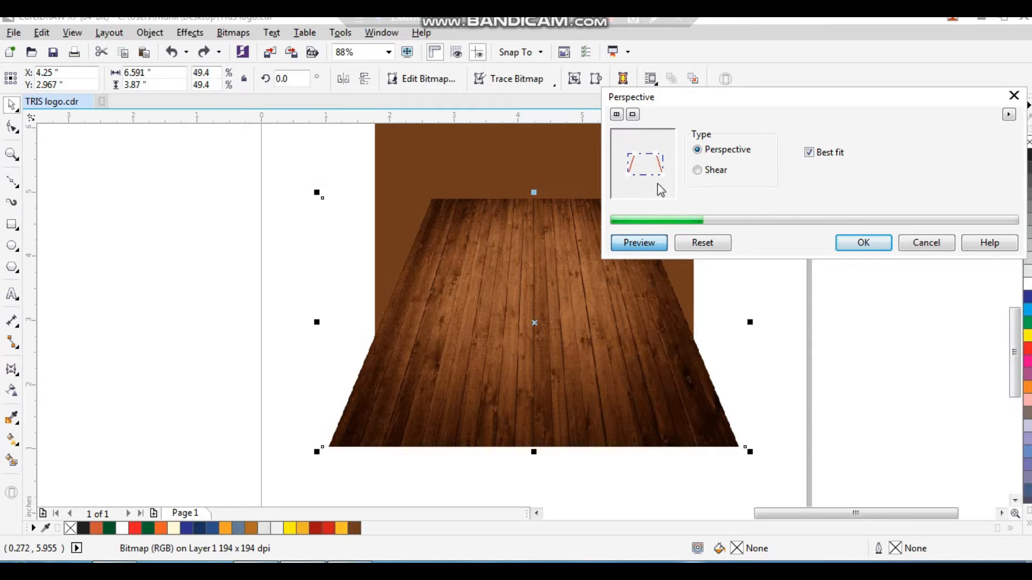
left_click(864, 243)
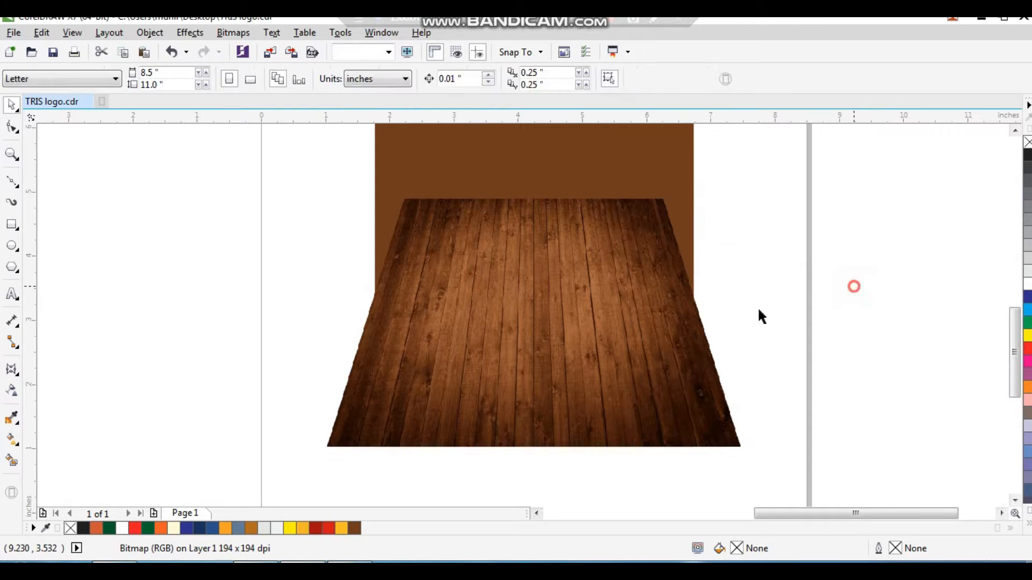
Add a linear transparency to the wood floor so its top edge fades into the brown background
left_click_drag(799, 166, 312, 471)
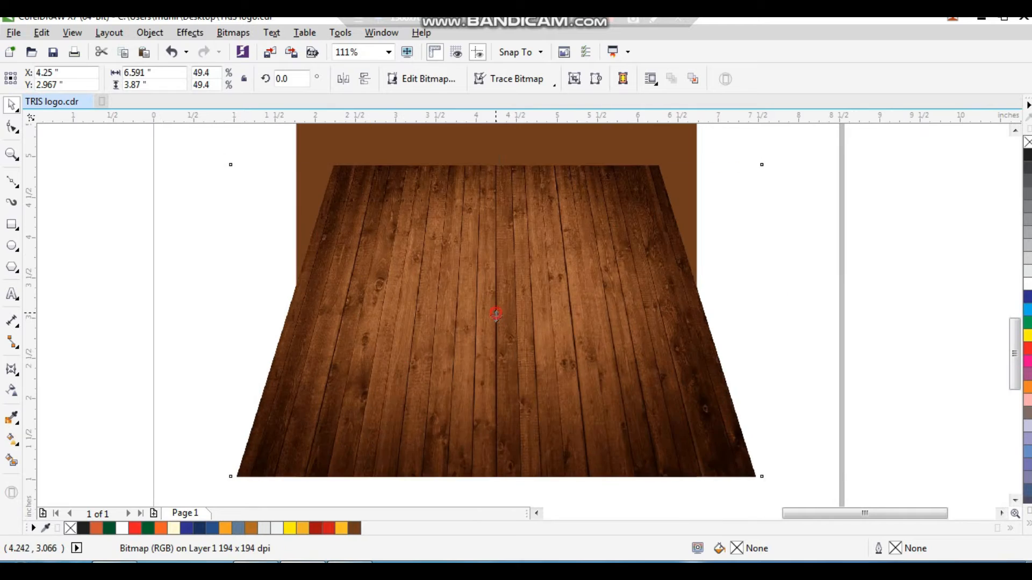
left_click_drag(494, 313, 496, 319)
key("ctrl+z")
scroll(512, 302, "down", 2)
key("F2")
left_click_drag(387, 191, 648, 410)
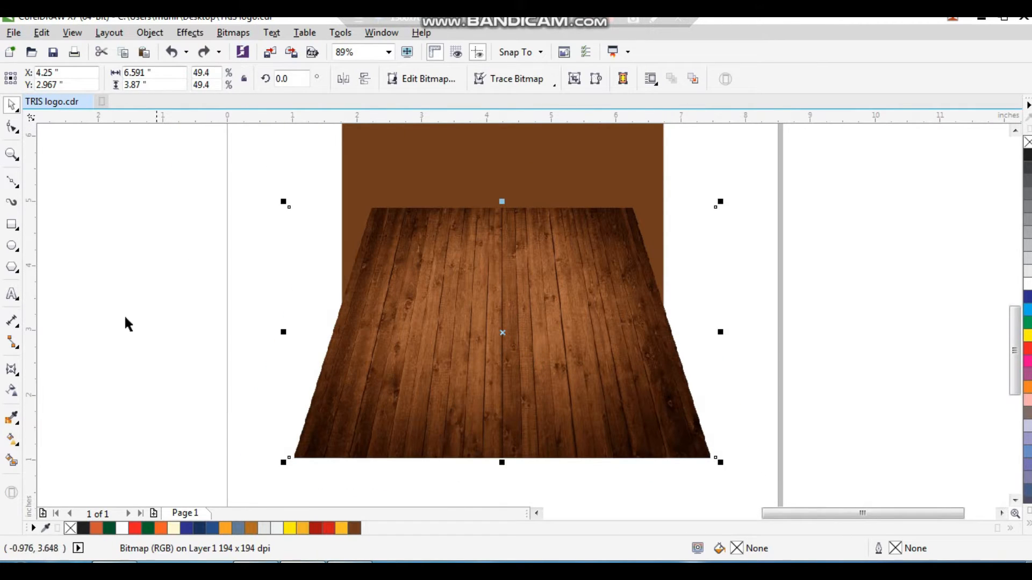
left_click(13, 394)
left_click_drag(508, 323, 508, 308)
left_click_drag(506, 234, 506, 234)
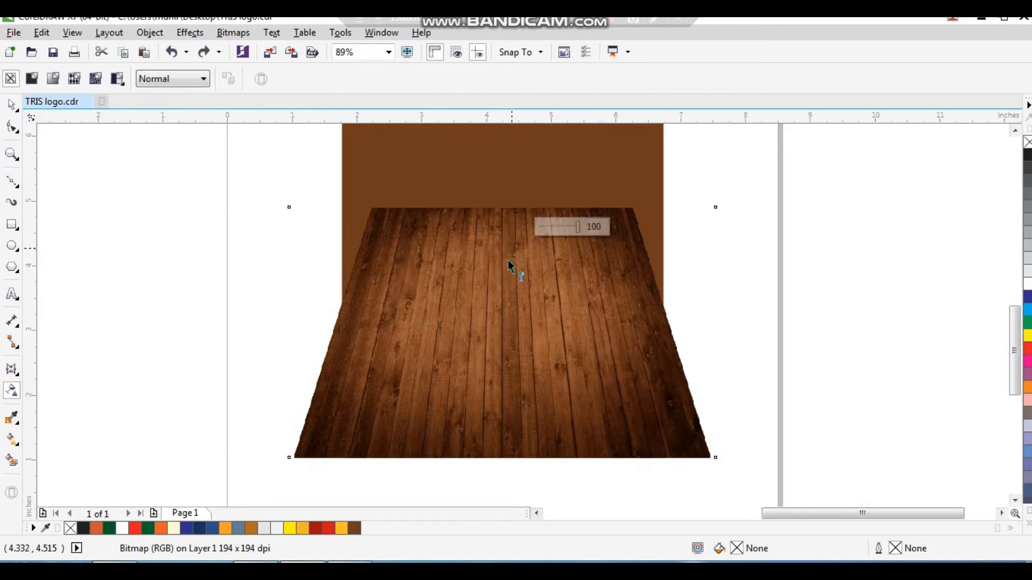
key("space")
key("Escape")
left_click(613, 350)
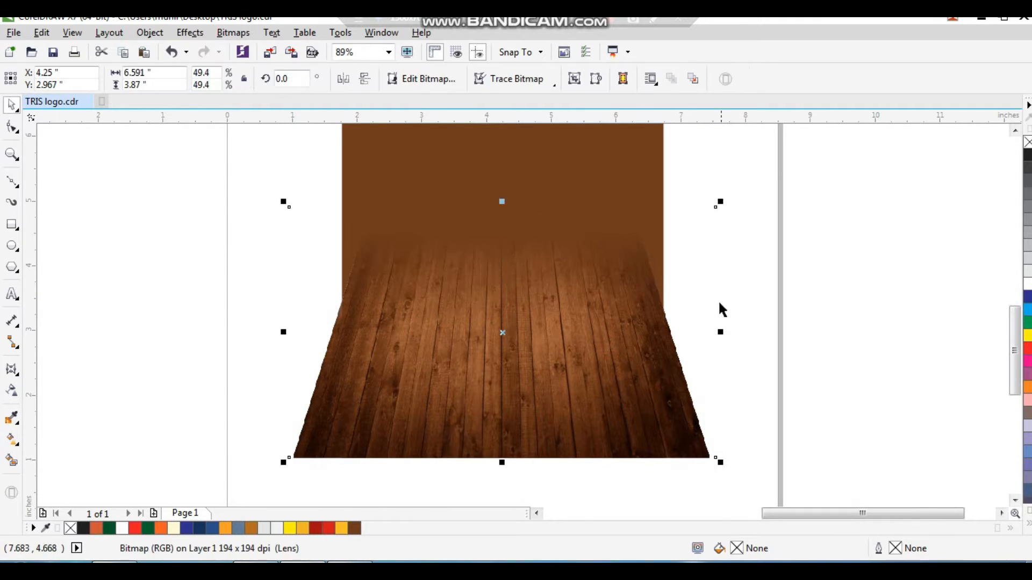
Enlarge the wood floor bitmap, move it lower, and PowerClip it inside the brown background rectangle
left_click_drag(715, 205, 772, 174)
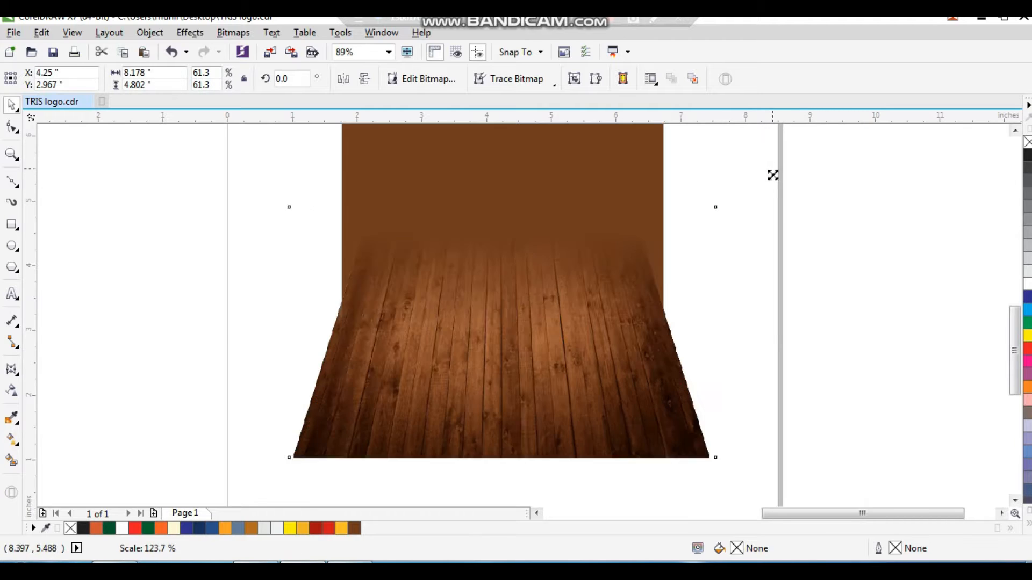
left_click_drag(666, 346, 655, 367)
right_click(567, 296)
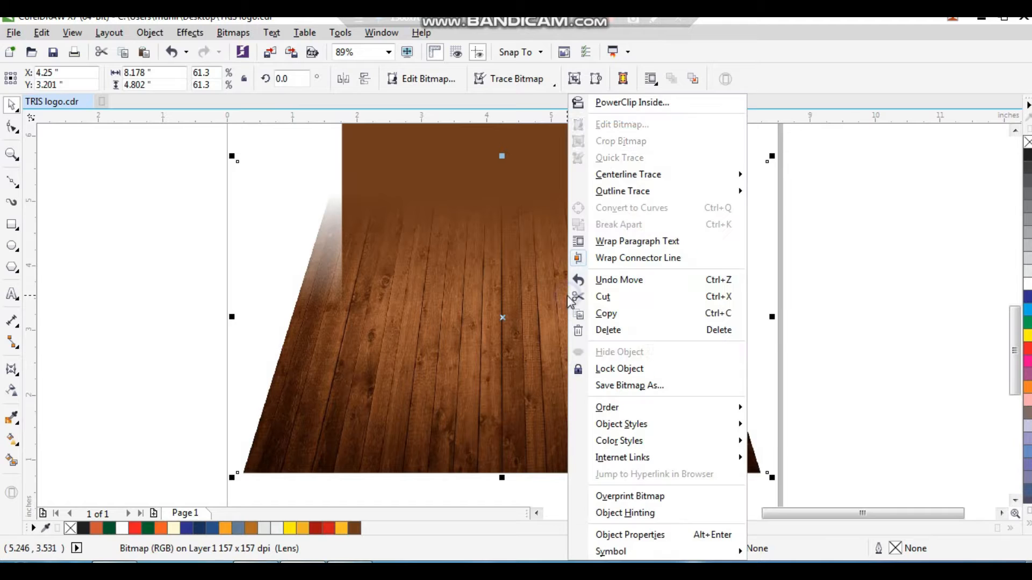
left_click(640, 102)
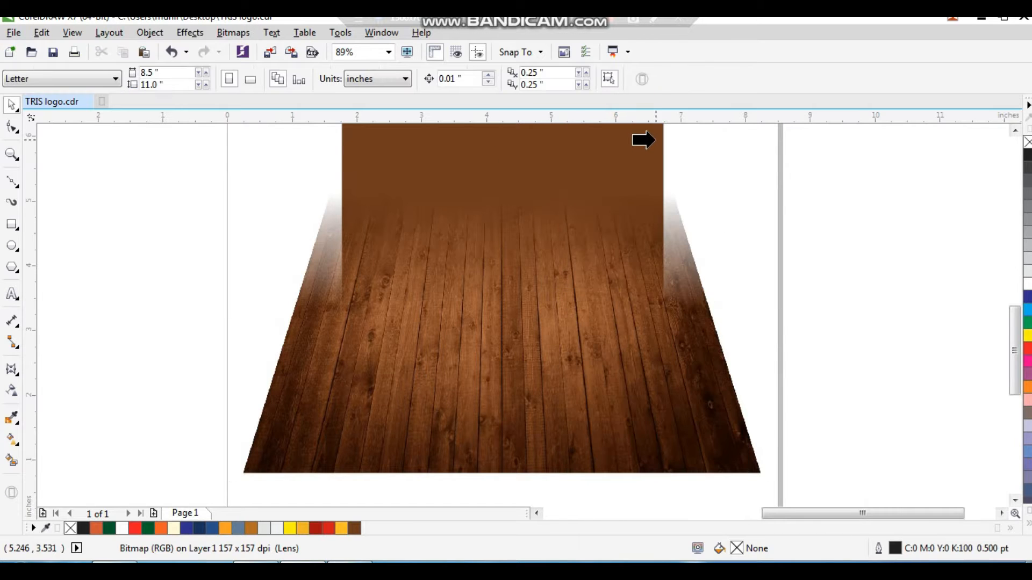
left_click(656, 140)
Shift the clipped wood floor lower inside the brown background rectangle
left_click(718, 182)
left_click(568, 313)
key("shift+F2")
left_click(736, 264)
key("F2")
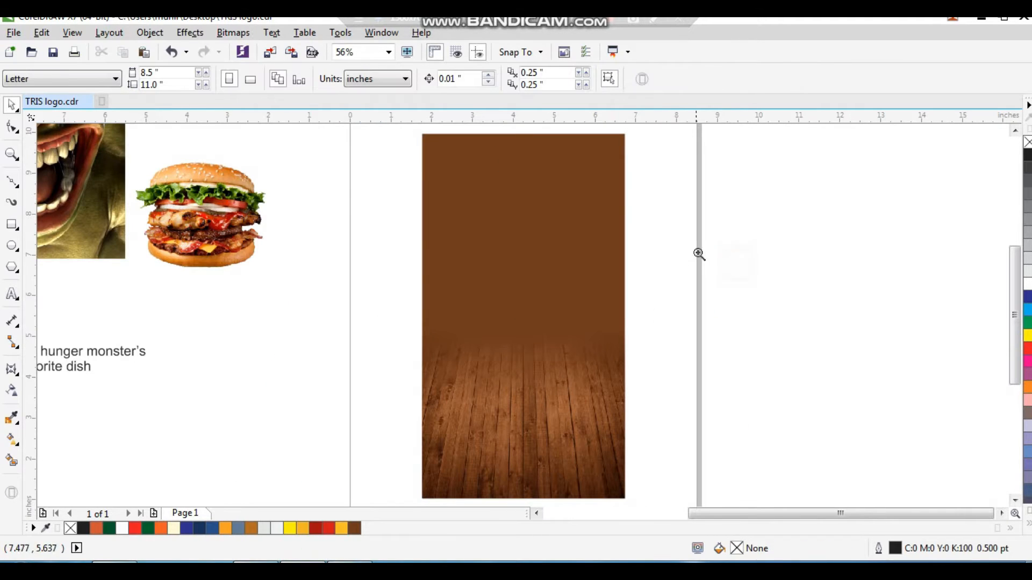
left_click_drag(697, 253, 371, 519)
left_click(454, 369, "ctrl")
left_click_drag(507, 204, 506, 271)
left_click_drag(743, 379, 729, 379)
left_click(754, 387)
Inspect the finished floor background close up and then at full-page zoom
key("F2")
left_click_drag(701, 265, 365, 491)
left_click(499, 361)
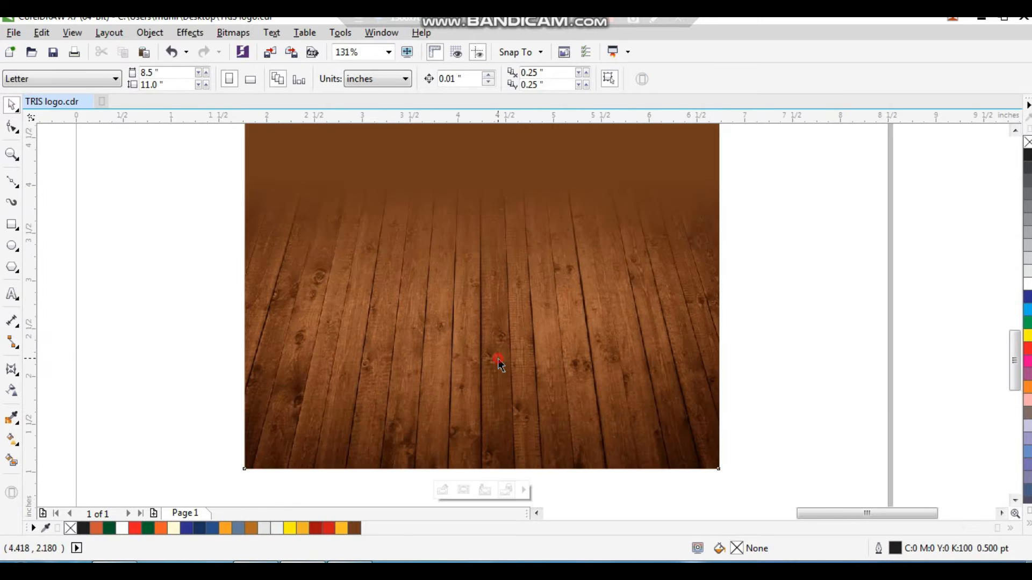
key("shift+F2")
left_click(732, 299)
scroll(571, 265, "down", 2)
key("F2")
left_click_drag(654, 148, 299, 380)
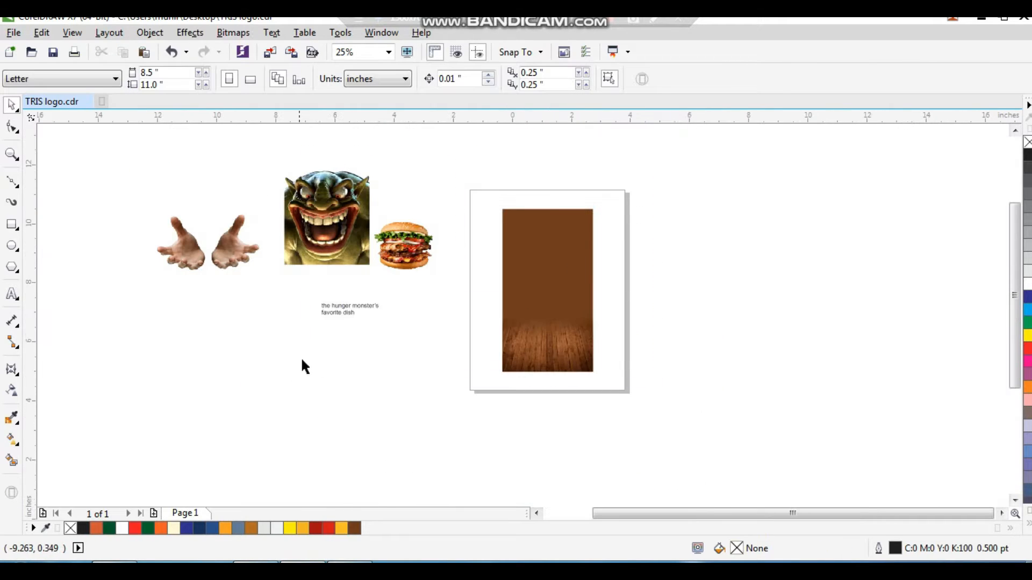
Place the monster image on the page in front of the background and center it horizontally
left_click_drag(273, 243, 528, 209)
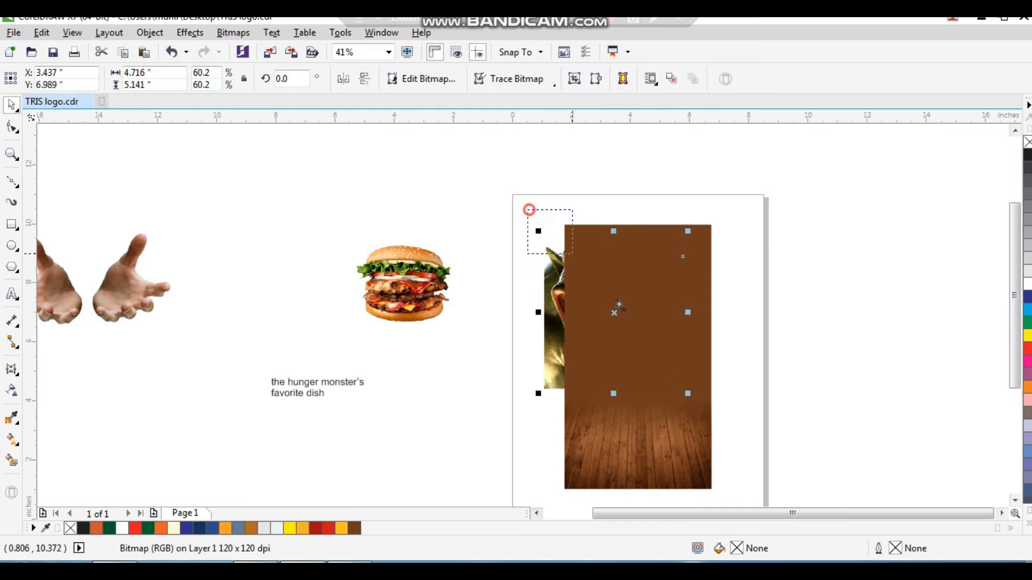
scroll(559, 338, "up", 2)
key("shift+Page_Up")
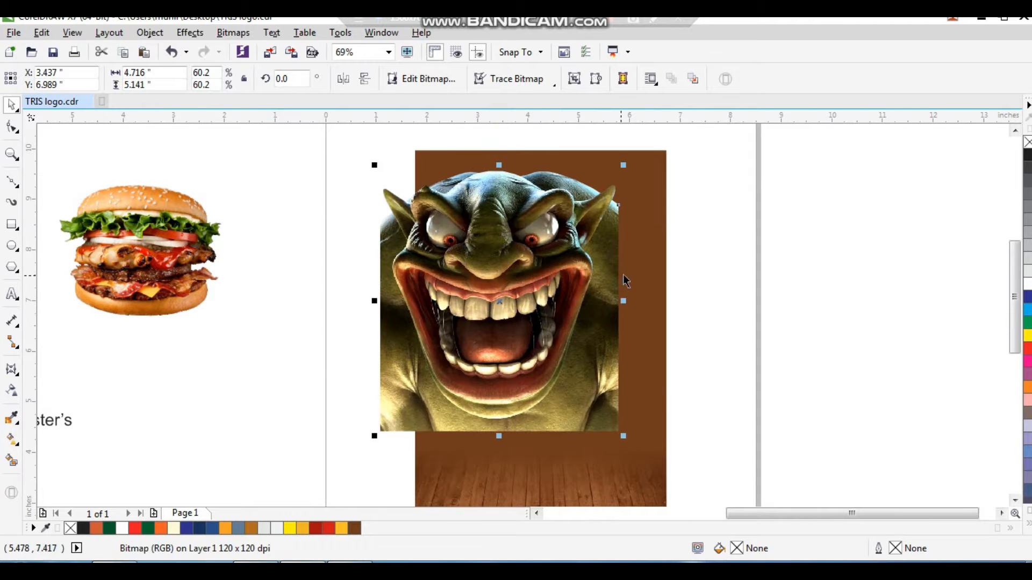
left_click(639, 276, "shift")
key("c")
left_click(602, 304)
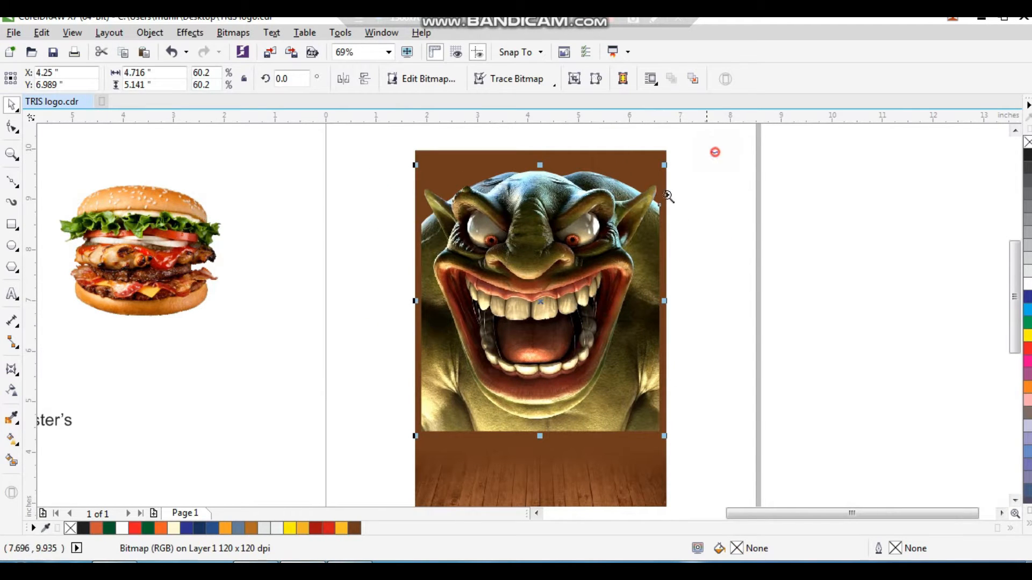
Enlarge the monster image to about 4.97 x 5.42 inches so it fills the background width
scroll(716, 153, "up", 1)
scroll(665, 454, "up", 4)
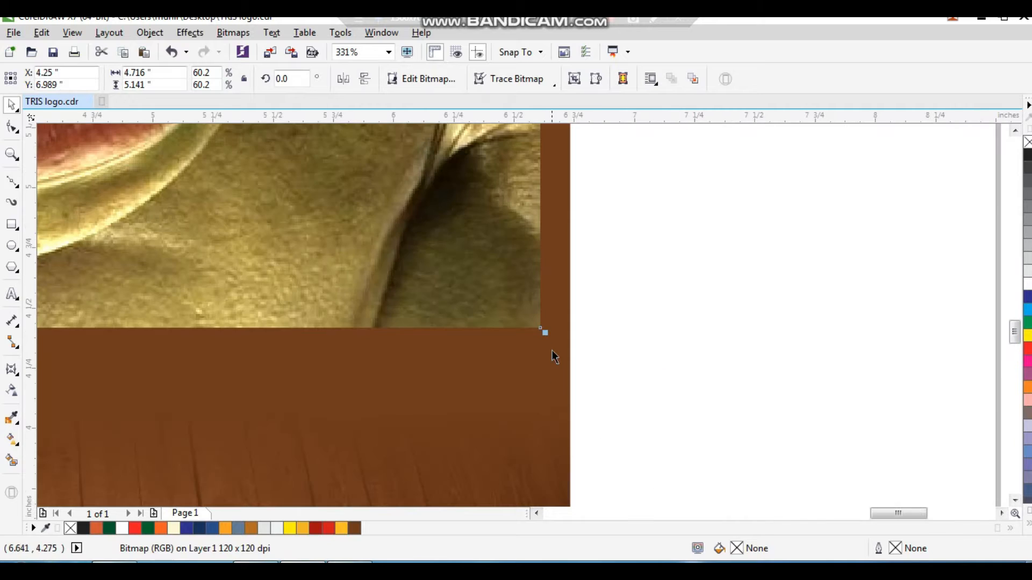
left_click_drag(546, 335, 589, 371)
left_click(615, 374)
left_click(539, 338)
scroll(578, 382, "down", 6)
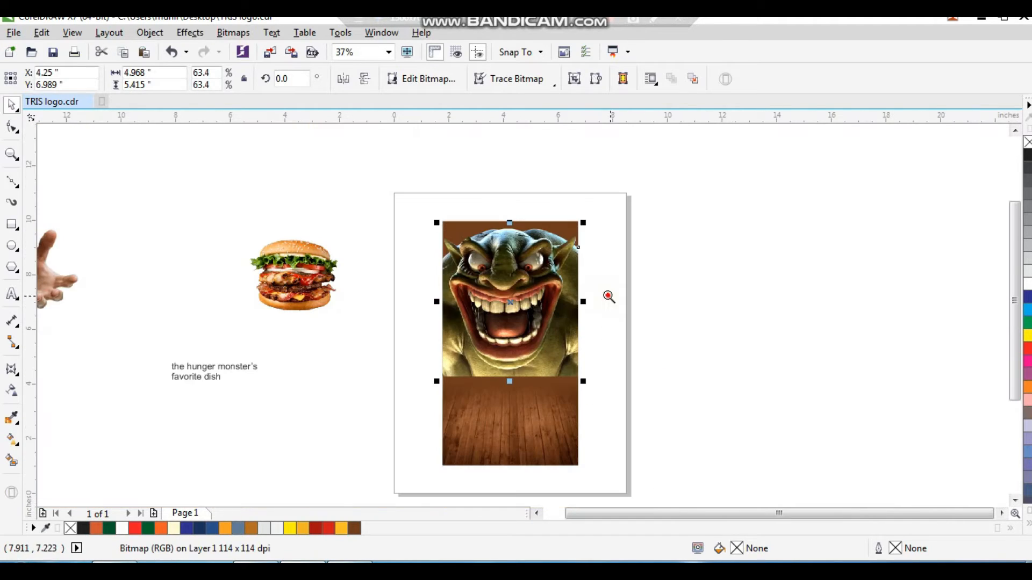
scroll(438, 419, "up", 3)
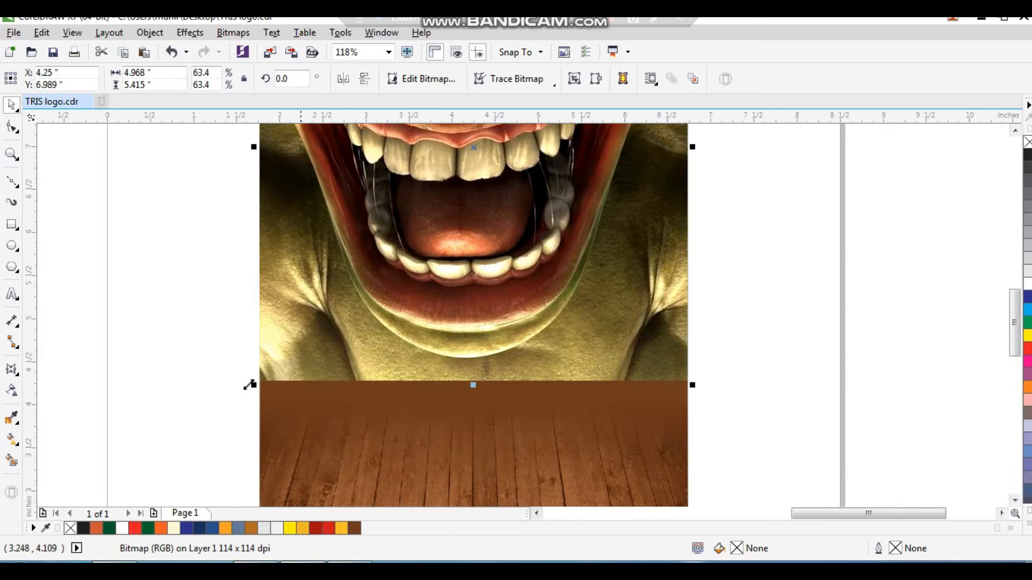
Add a linear transparency to the monster image so its lower edge fades into the floor
left_click(8, 395)
left_click_drag(467, 324, 467, 371)
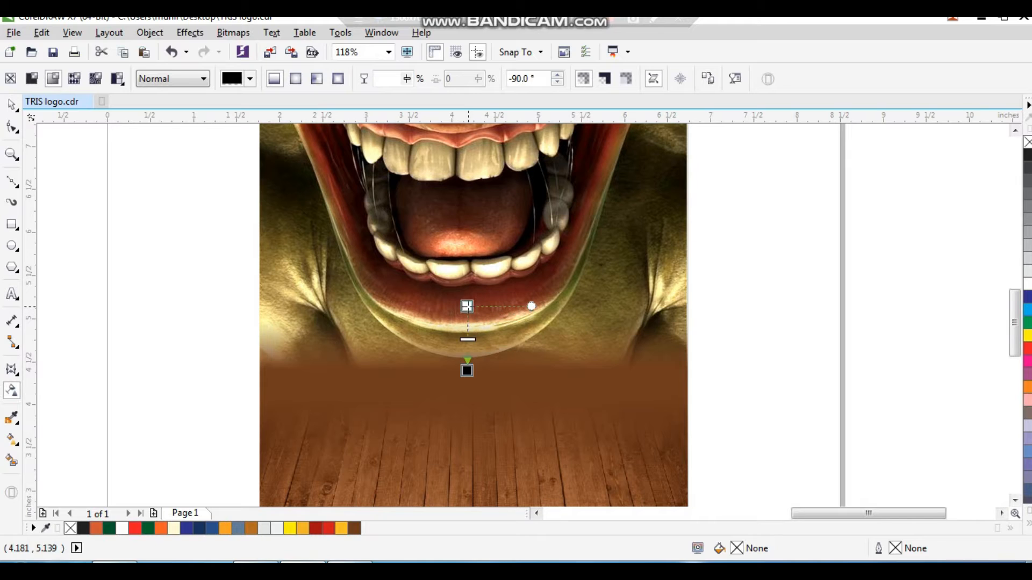
left_click_drag(467, 367, 467, 367)
key("space")
left_click(728, 352)
left_click(632, 408)
key("shift+F2")
left_click(696, 344)
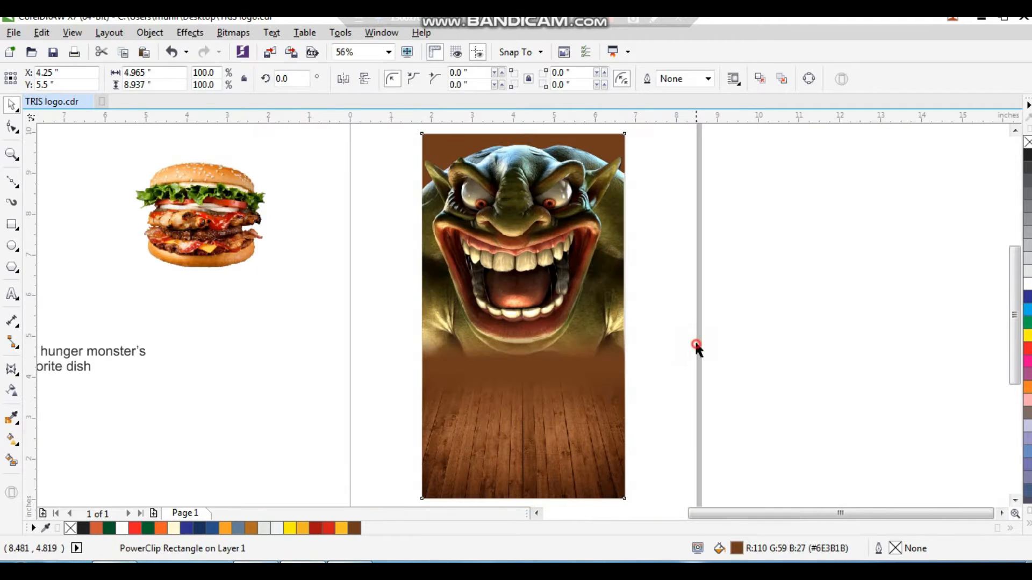
Convert the clipped background rectangle to curves and edit its nodes with the Shape tool
left_click_drag(361, 362, 730, 222)
left_click_drag(721, 154, 337, 365)
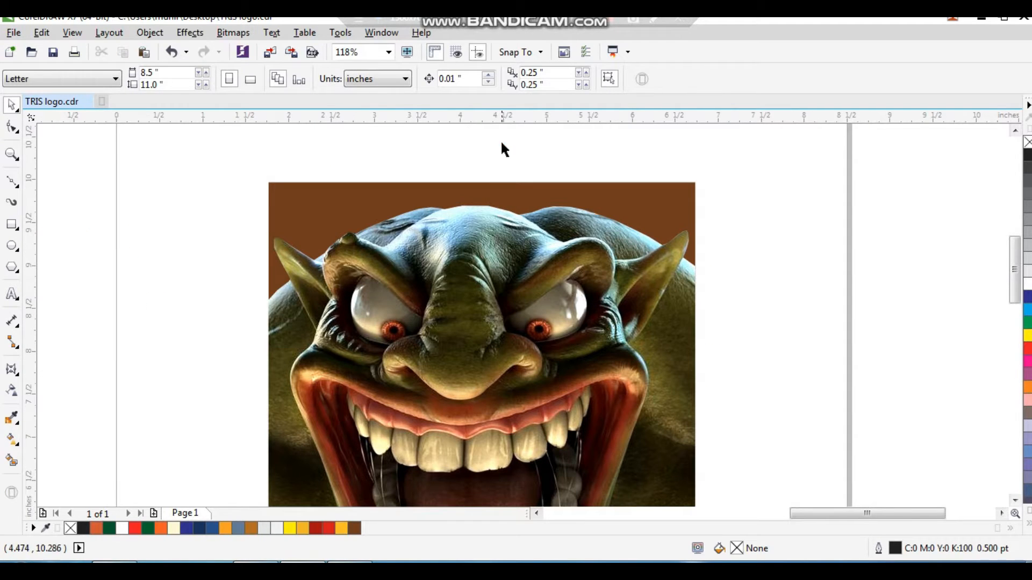
left_click(484, 197)
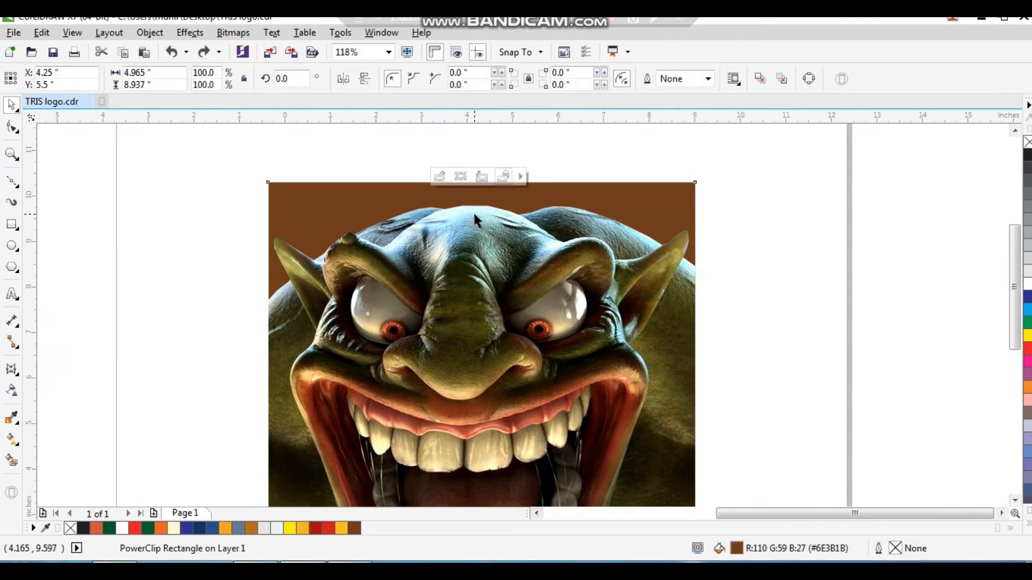
scroll(473, 211, "down", 2)
key("ctrl+q")
key("F10")
left_click_drag(345, 172, 239, 444)
key("space")
left_click(627, 206)
key("F3")
key("F2")
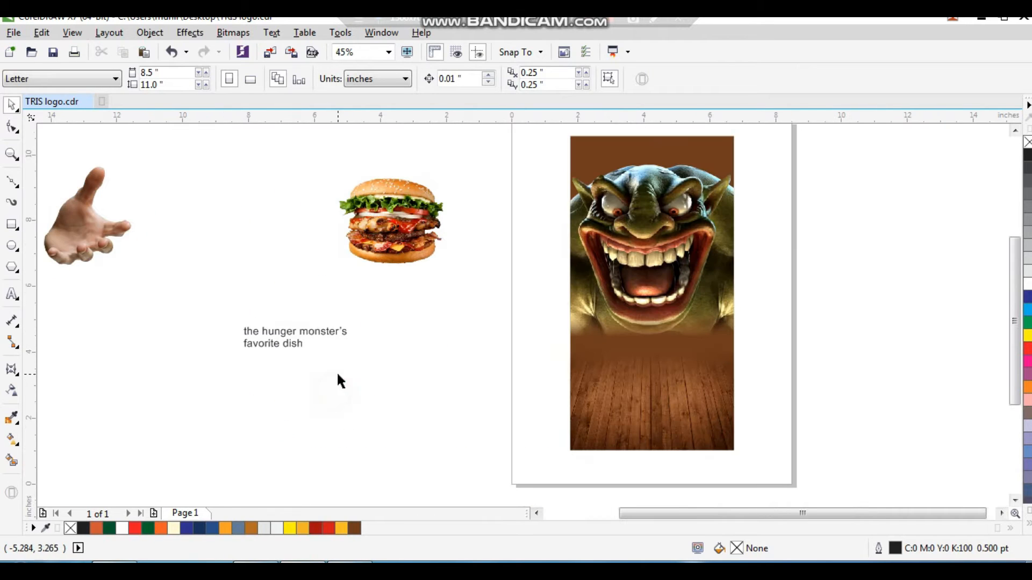
Place the hands image in front of the monster, then scale and position it beneath the mouth
left_click_drag(83, 261, 591, 419)
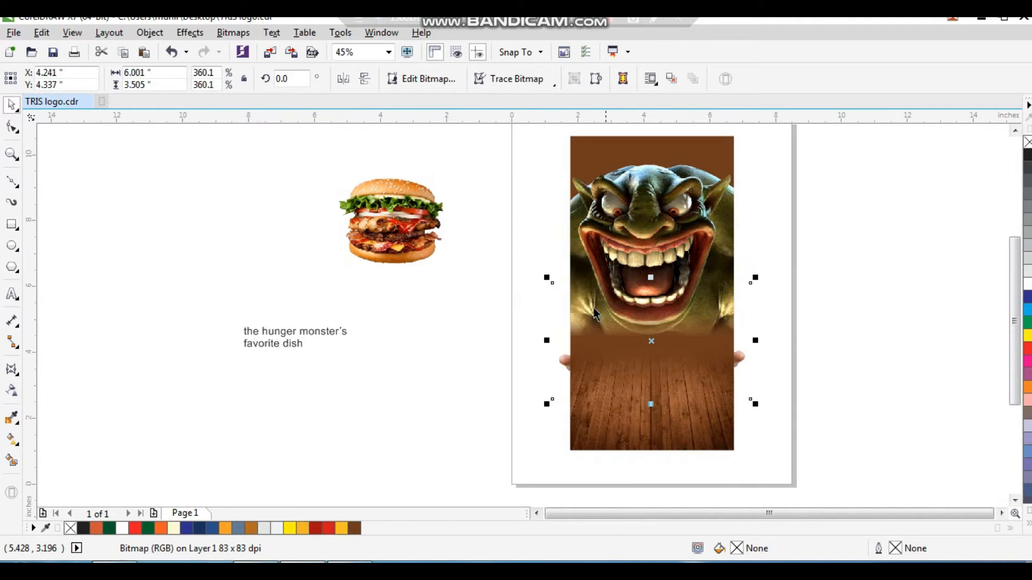
left_click(770, 422)
key("shift+Page_Up")
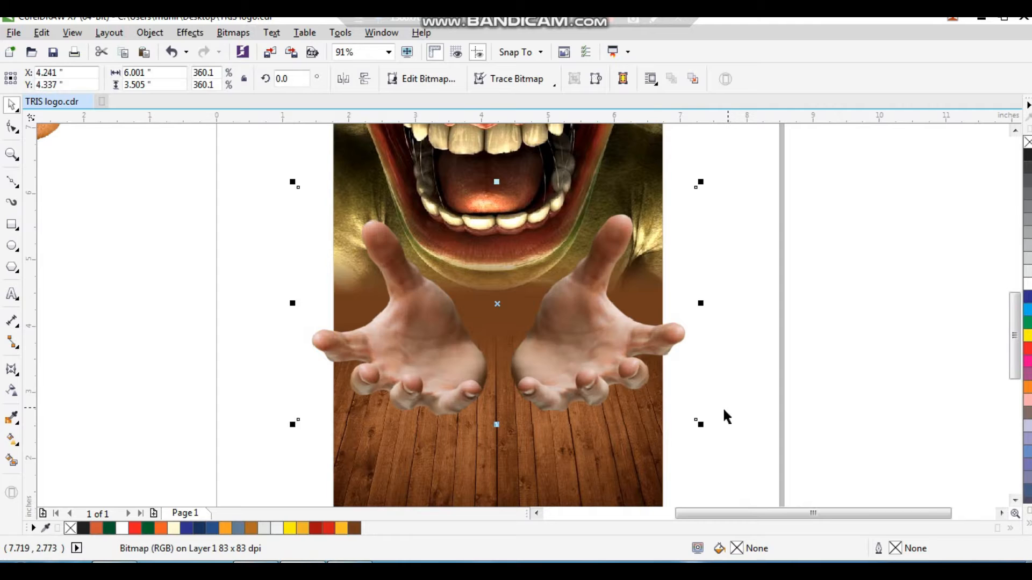
left_click_drag(701, 428, 630, 385)
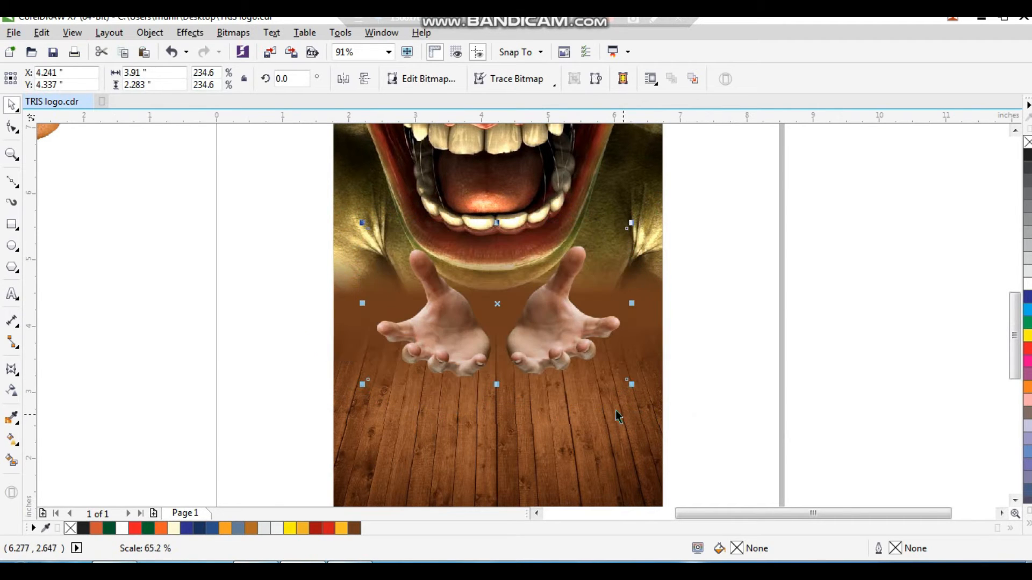
left_click_drag(585, 355, 585, 368)
left_click_drag(632, 399, 664, 418)
left_click_drag(609, 438, 609, 442)
left_click(711, 396)
Review the poster composition at different zoom levels
scroll(701, 349, "down", 2)
left_click_drag(396, 445, 847, 116)
left_click(707, 303)
left_click_drag(633, 134, 363, 432)
scroll(538, 237, "down", 2)
key("F2")
left_click_drag(633, 165, 233, 458)
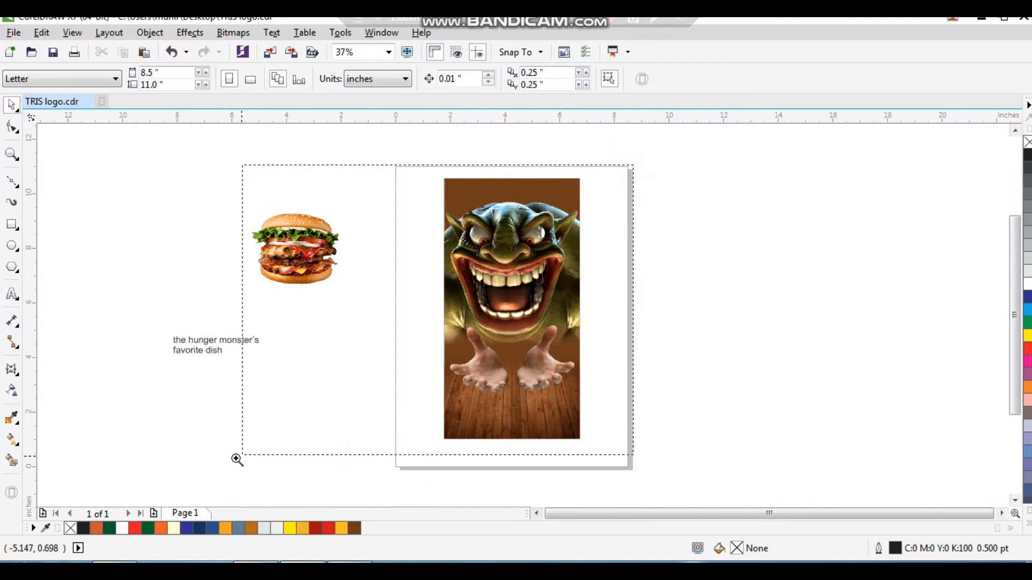
Move the burger between the monster's hands and scale it to about 2.9 x 2.6 inches
left_click_drag(350, 264, 375, 304)
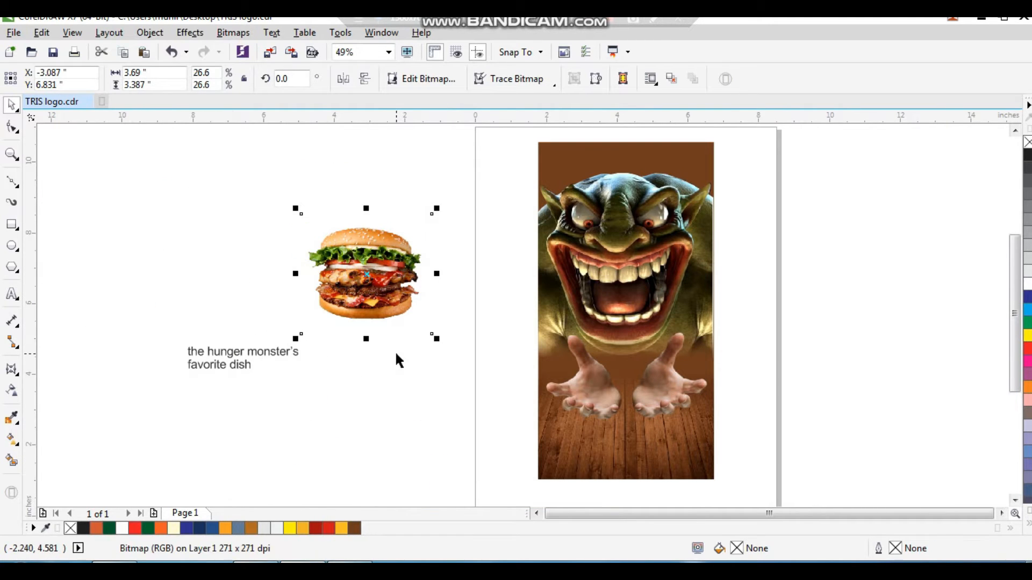
left_click_drag(435, 338, 408, 332)
left_click_drag(344, 247, 542, 337)
scroll(693, 425, "up", 3)
left_click_drag(603, 416, 632, 443)
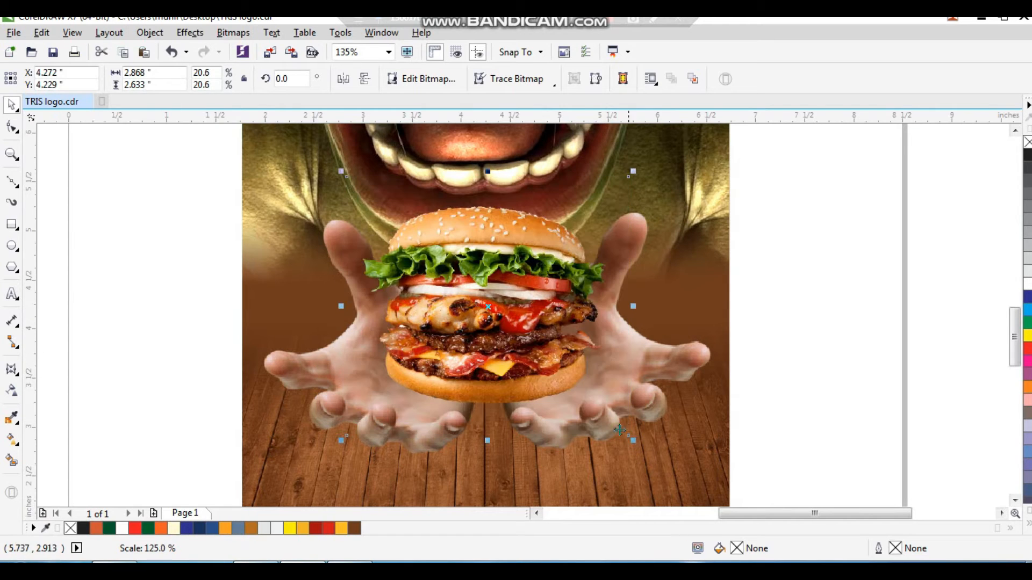
left_click_drag(546, 364, 547, 365)
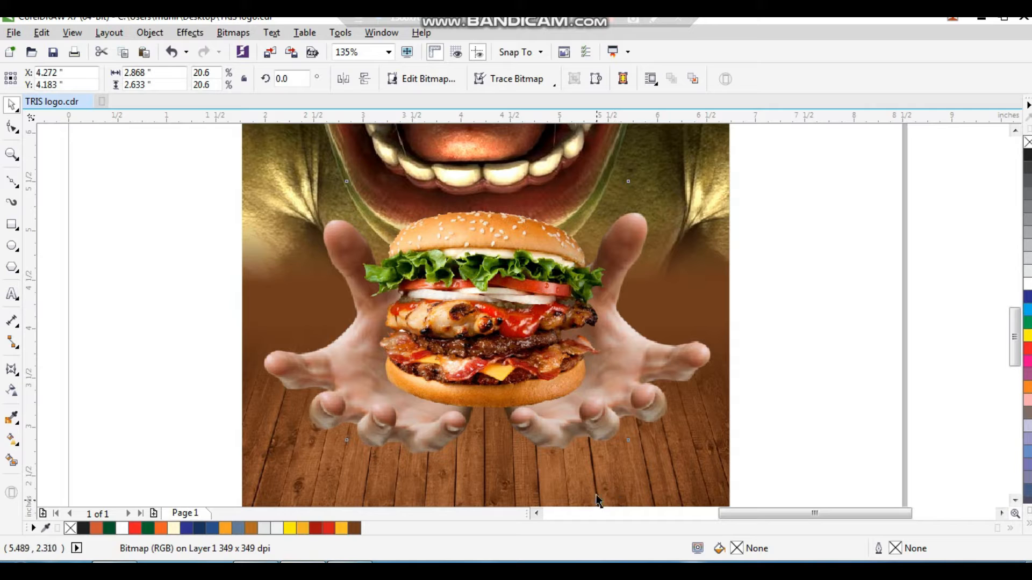
Nudge the burger slightly left between the hands
left_click_drag(509, 330, 505, 330)
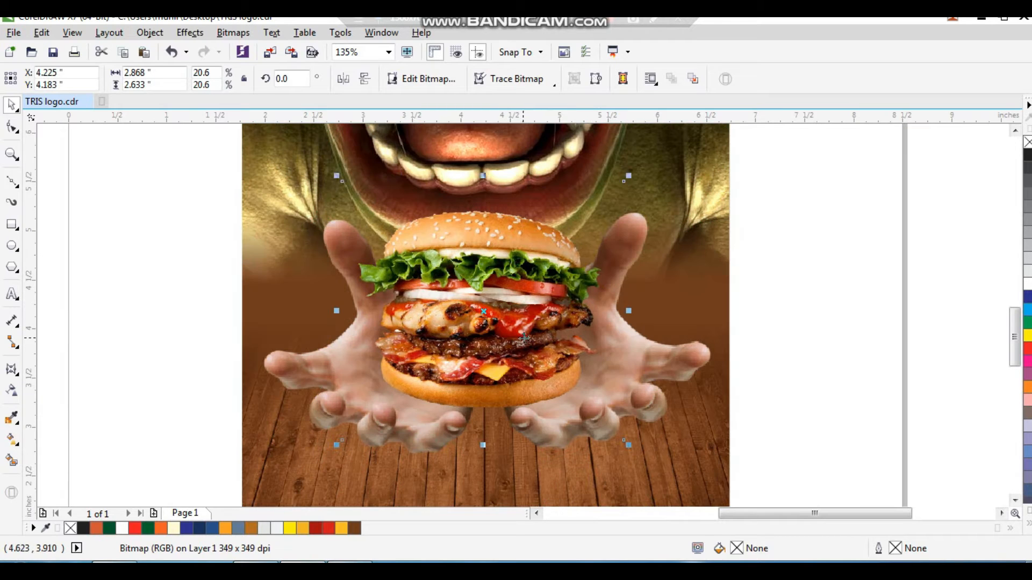
scroll(547, 338, "down", 2)
left_click(680, 298)
key("F2")
left_click_drag(680, 221, 401, 447)
left_click(512, 430)
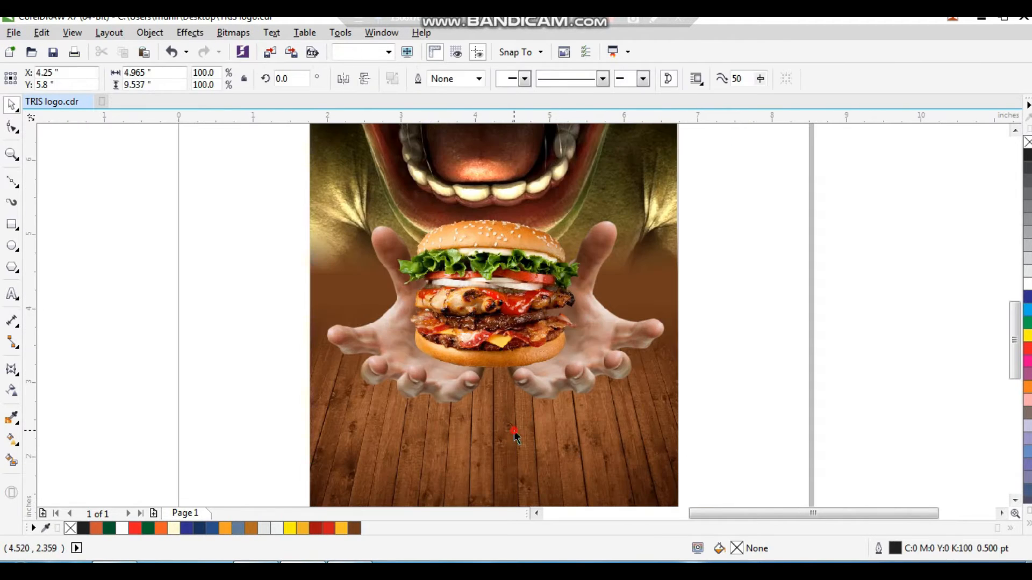
Move the tagline text "the hunger monster's favorite dish" onto the page below the poster
scroll(554, 457, "down", 1)
left_click(699, 276)
left_click_drag(703, 166, 398, 517)
scroll(497, 472, "down", 1)
key("F2")
left_click_drag(598, 262, 287, 475)
scroll(287, 475, "up", 1)
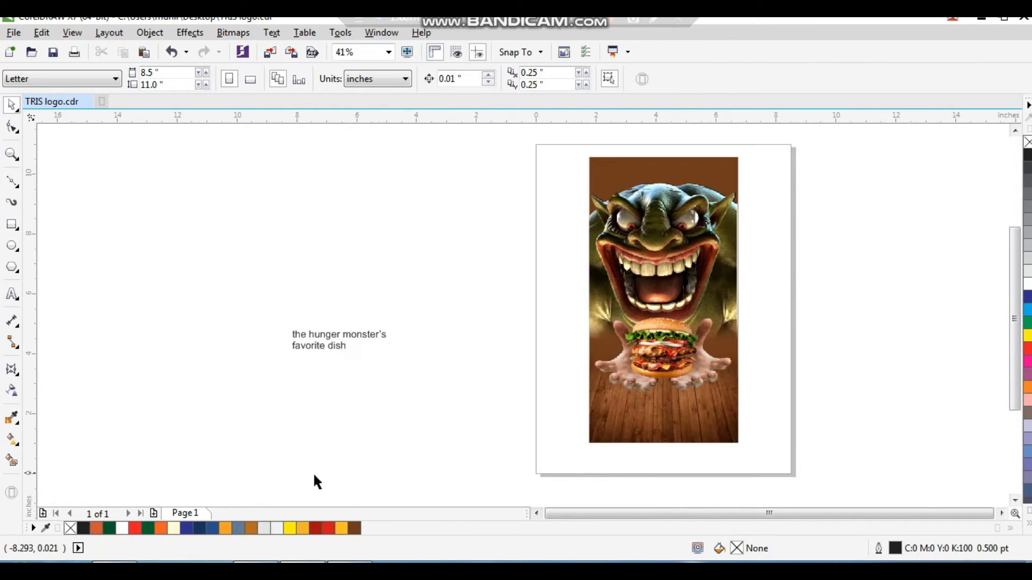
left_click_drag(347, 333, 624, 465)
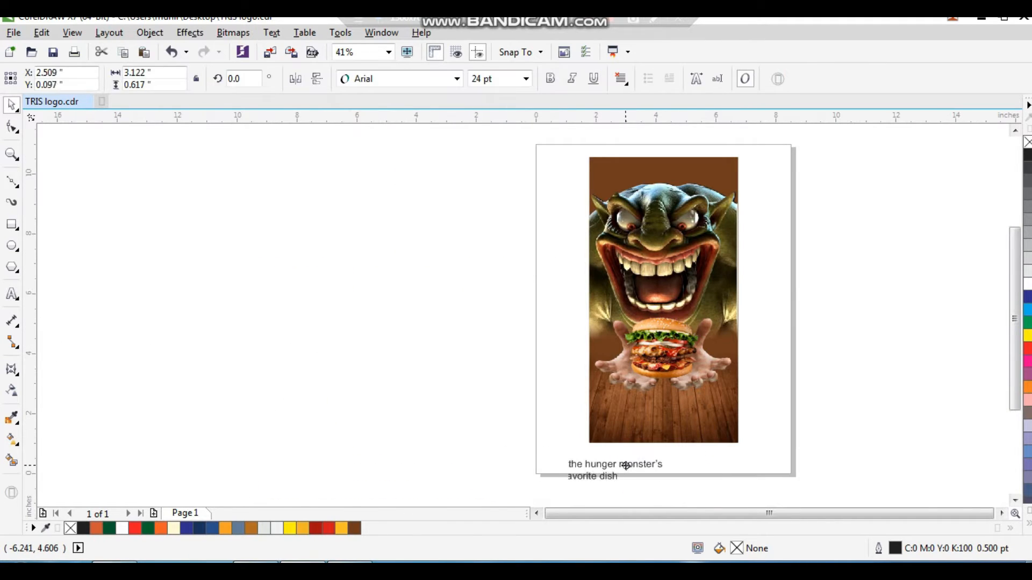
Set the tagline's first line to the Freehand521 BT font
scroll(616, 295, "up", 2)
left_click_drag(589, 258, 585, 391)
left_click_drag(680, 281, 289, 448)
left_click(433, 80)
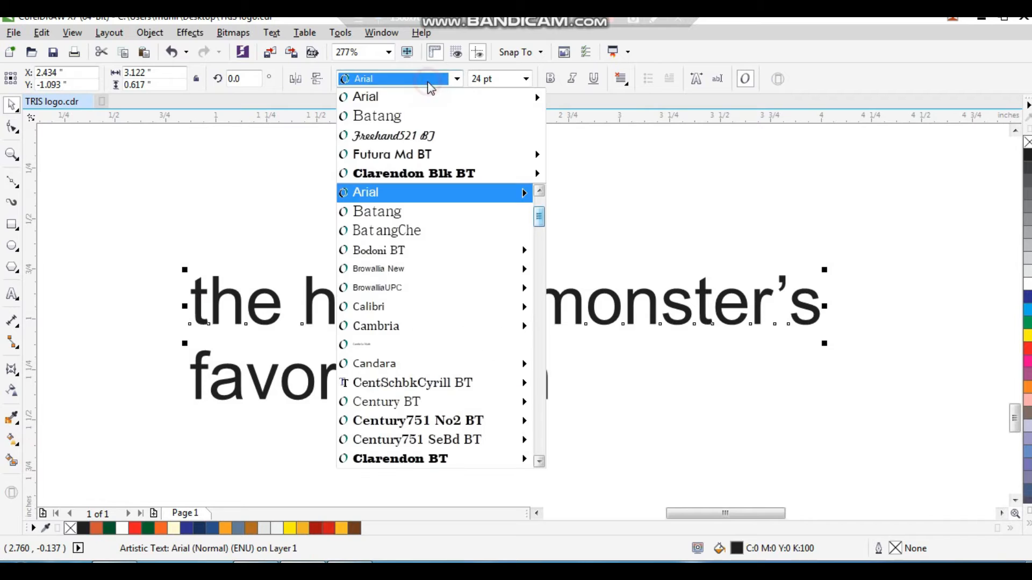
left_click(429, 134)
left_click_drag(516, 316, 514, 303)
key("ctrl+z")
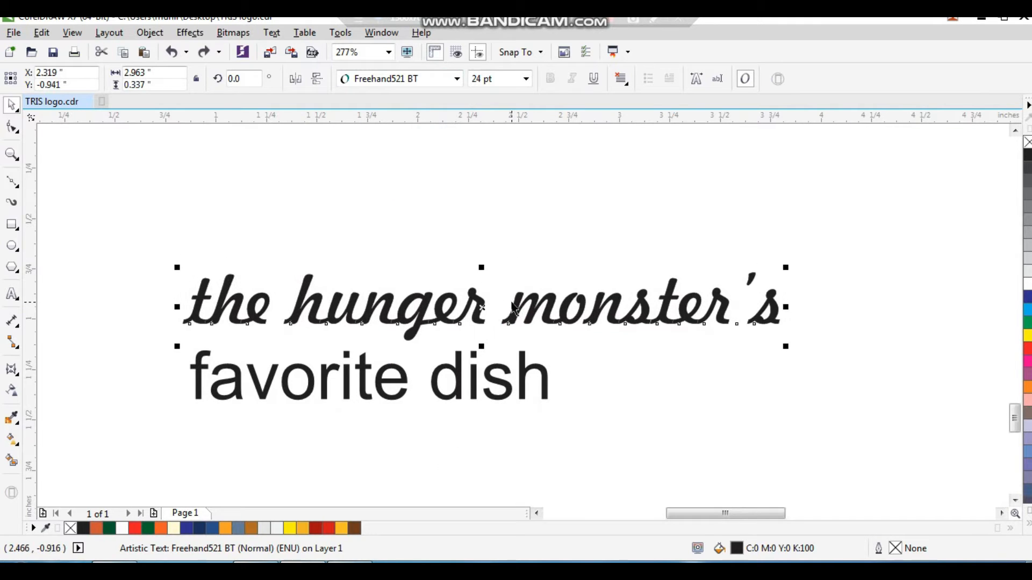
Change the first line's text case to Title Case
left_click(278, 38)
left_click(348, 400)
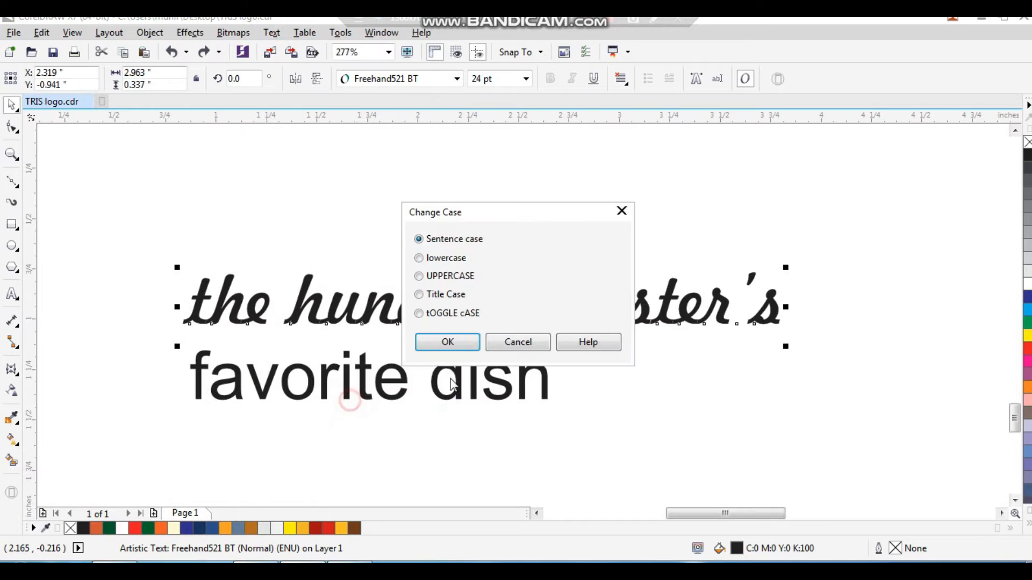
left_click(447, 342)
left_click(596, 414)
Select the second line "favorite dish" and change its case to UPPERCASE
left_click(708, 316)
left_click_drag(852, 347, 722, 334)
left_click(546, 370)
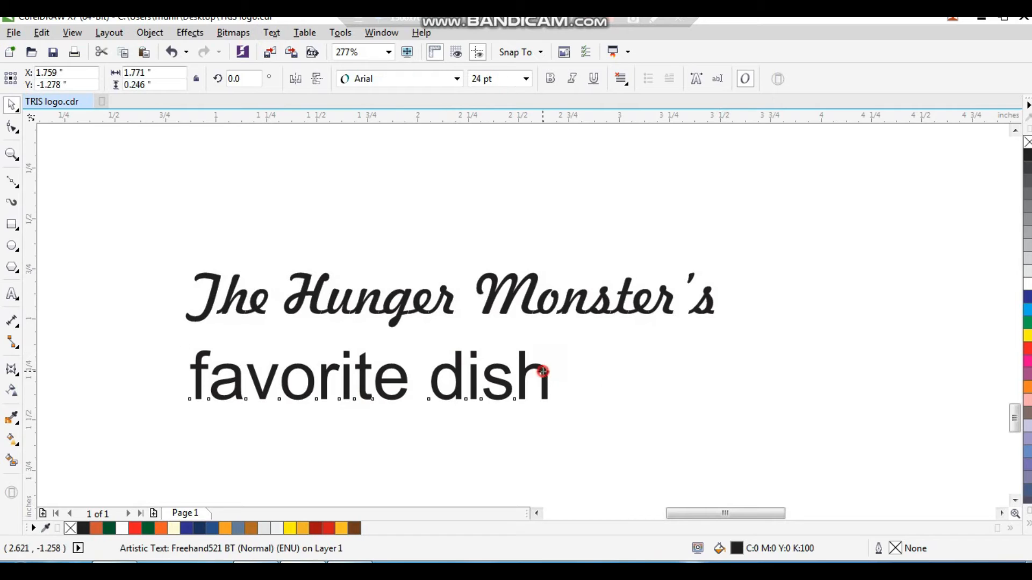
left_click(271, 33)
left_click(331, 398)
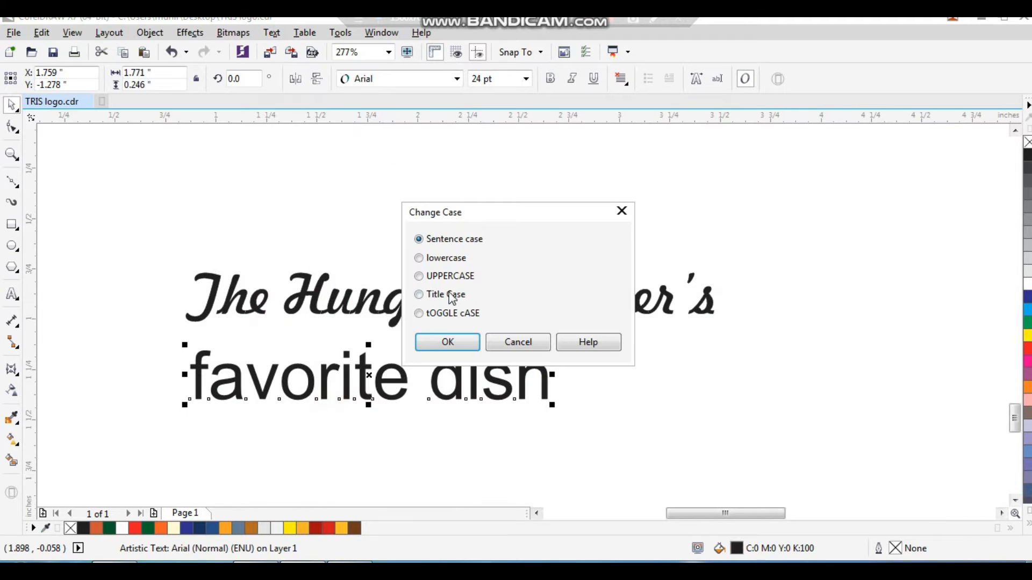
left_click(448, 343)
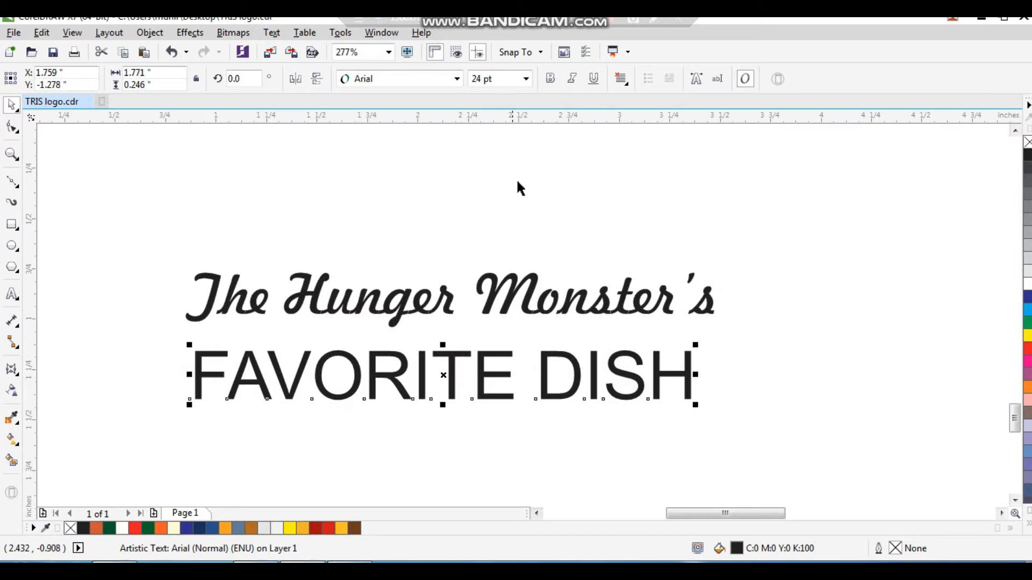
Make the second line bold and set its font to Futura Md BT (Bold)
left_click(550, 79)
left_click(379, 79)
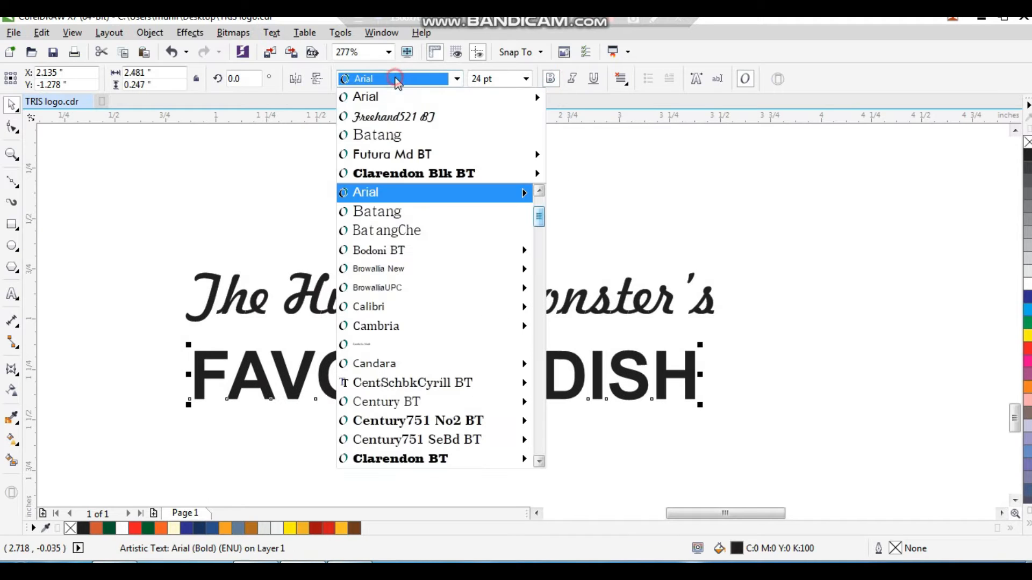
mouse_move(412, 161)
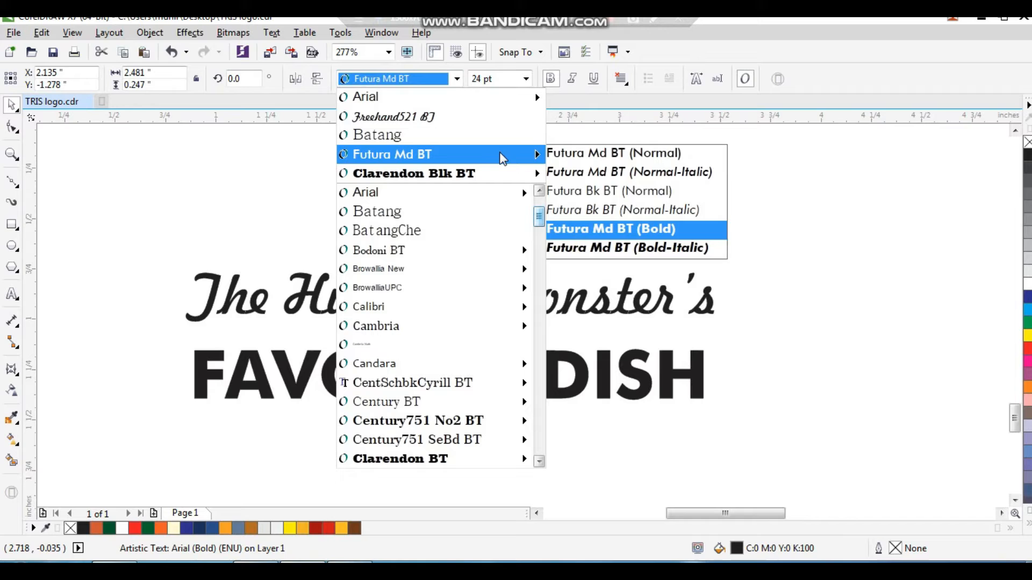
left_click(600, 232)
Stretch the second line to about 2.59 x 0.32 inches so it matches the first line's width
left_click_drag(713, 411, 723, 402)
left_click_drag(653, 371, 653, 368)
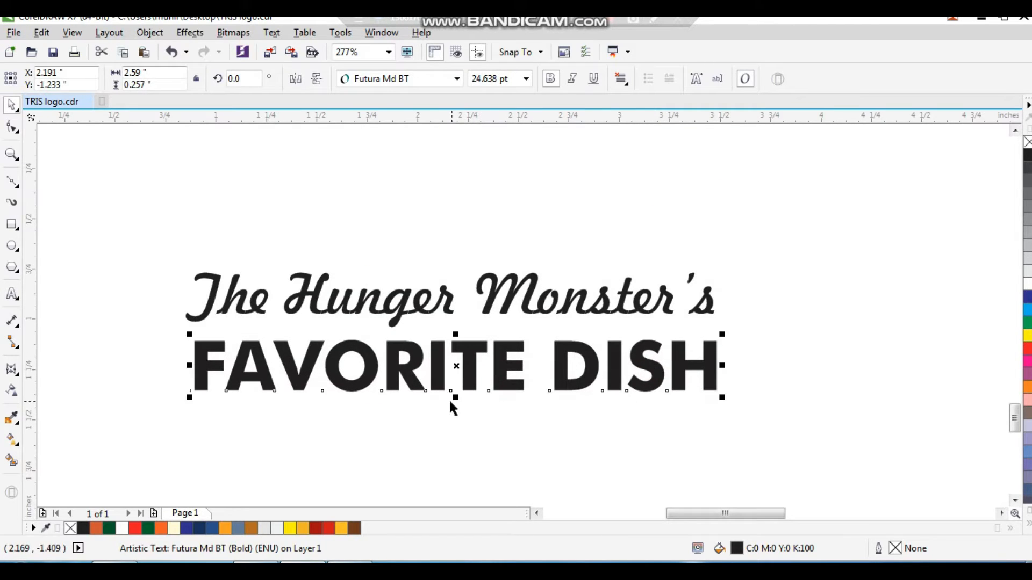
mouse_move(455, 399)
left_mouse_down()
mouse_move(455, 424)
mouse_move(452, 410)
left_mouse_up()
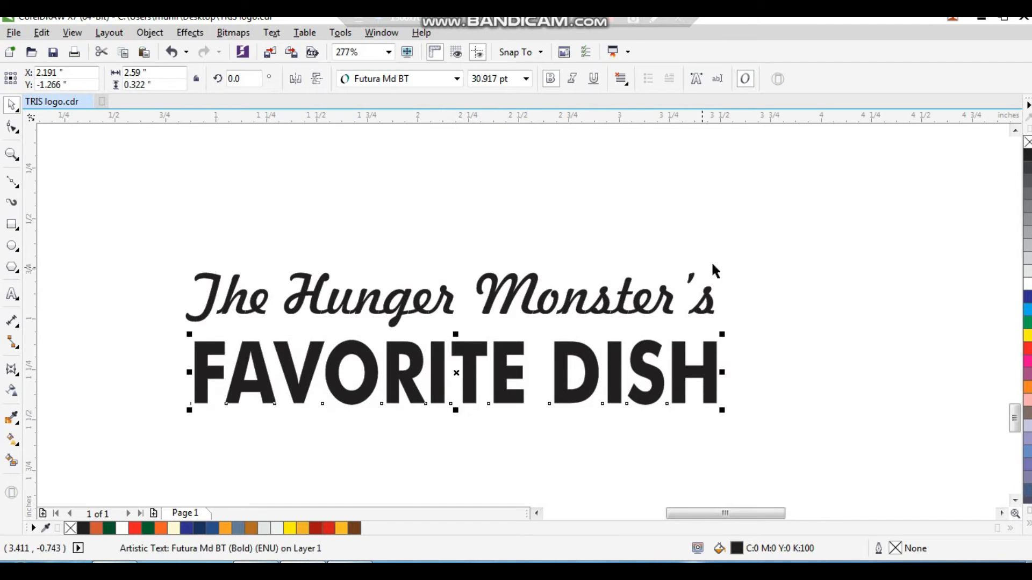
Select both tagline lines, convert them to curves and combine them into one object
left_click(734, 254)
left_click_drag(643, 306, 644, 309)
left_click_drag(762, 252, 179, 441)
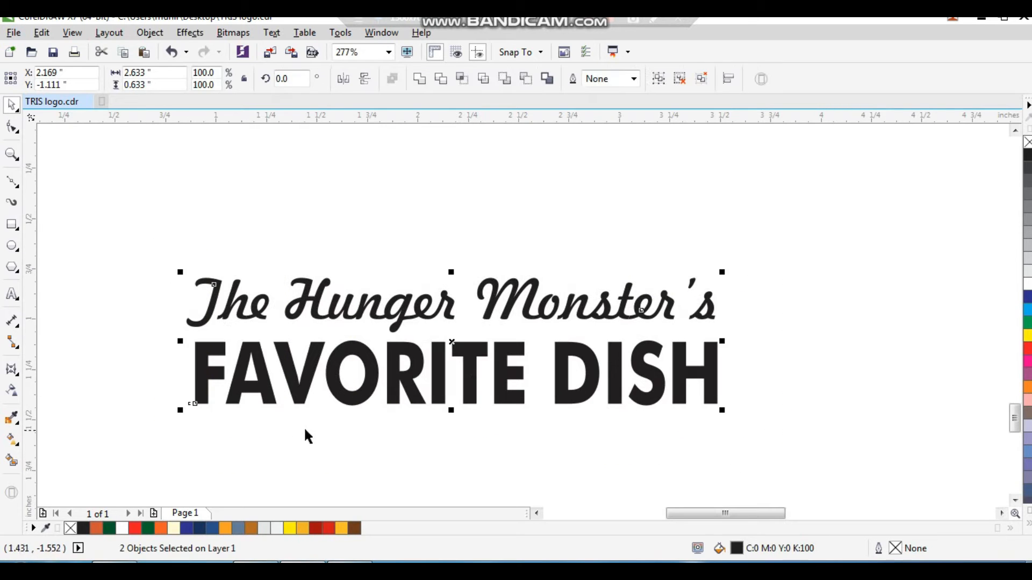
key("ctrl+z")
left_click(144, 34)
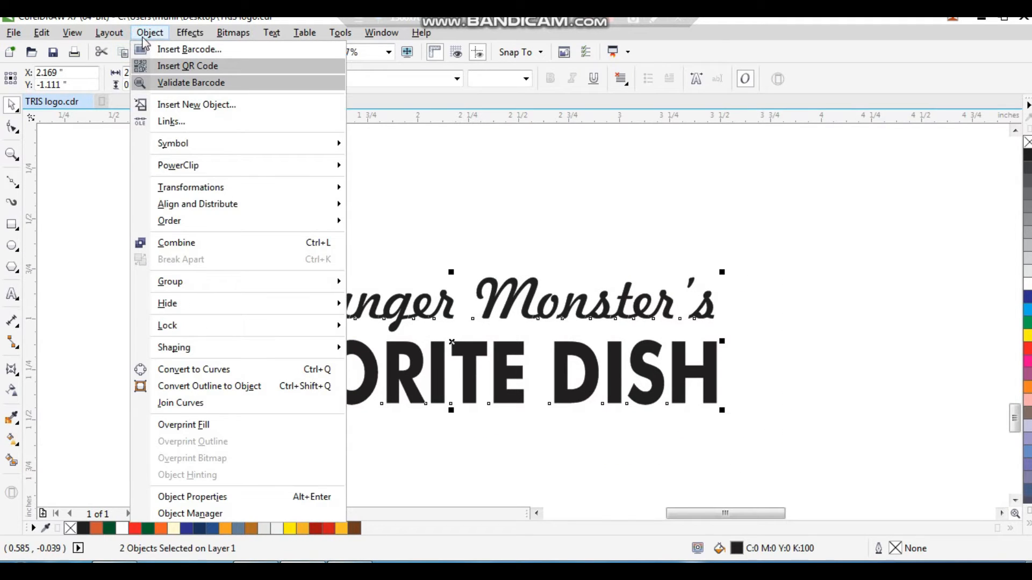
left_click(209, 367)
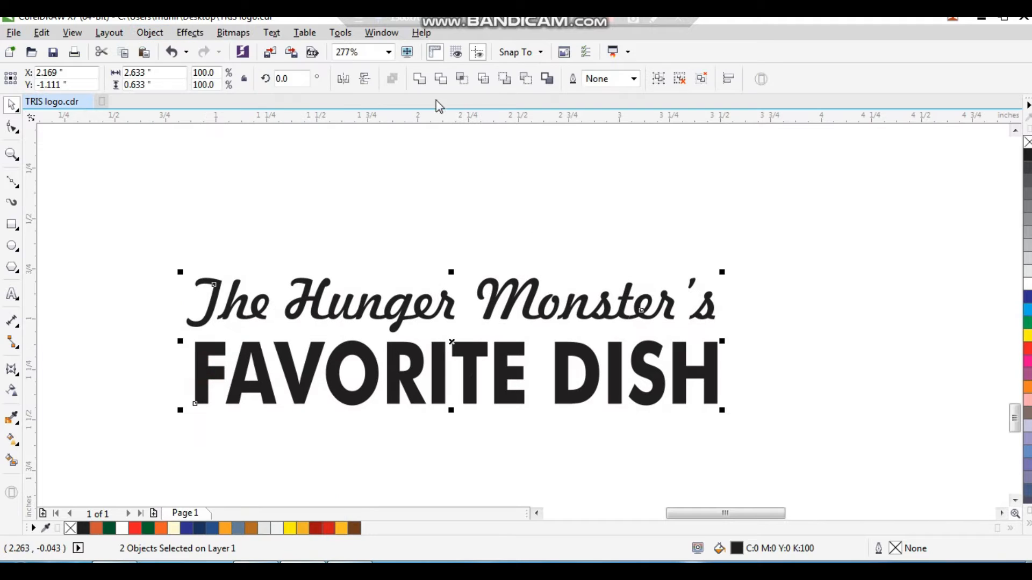
left_click(423, 82)
Move the combined tagline onto the wood floor at the bottom of the poster
left_click(513, 191)
scroll(473, 354, "down", 4)
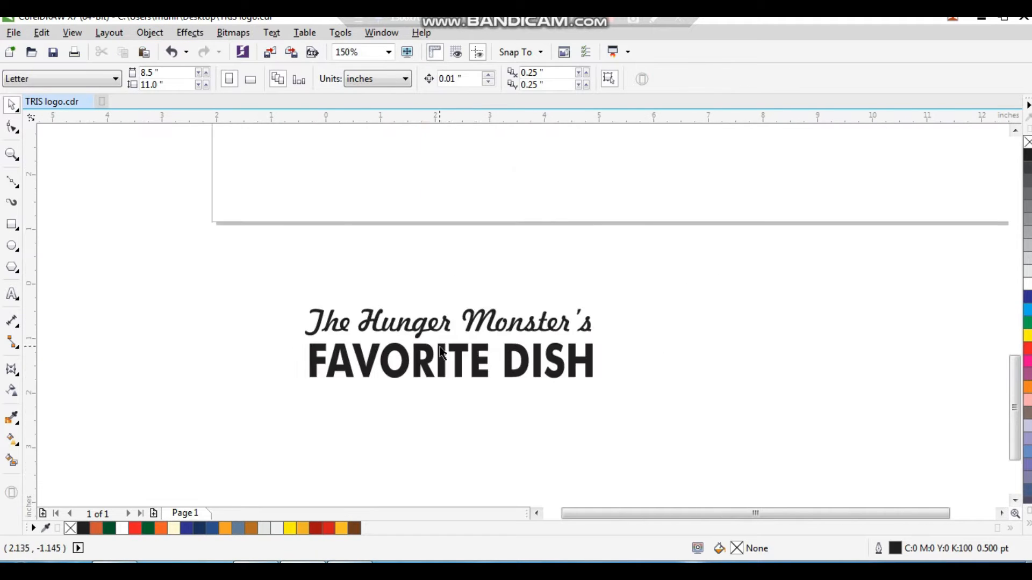
left_click_drag(481, 367, 577, 206)
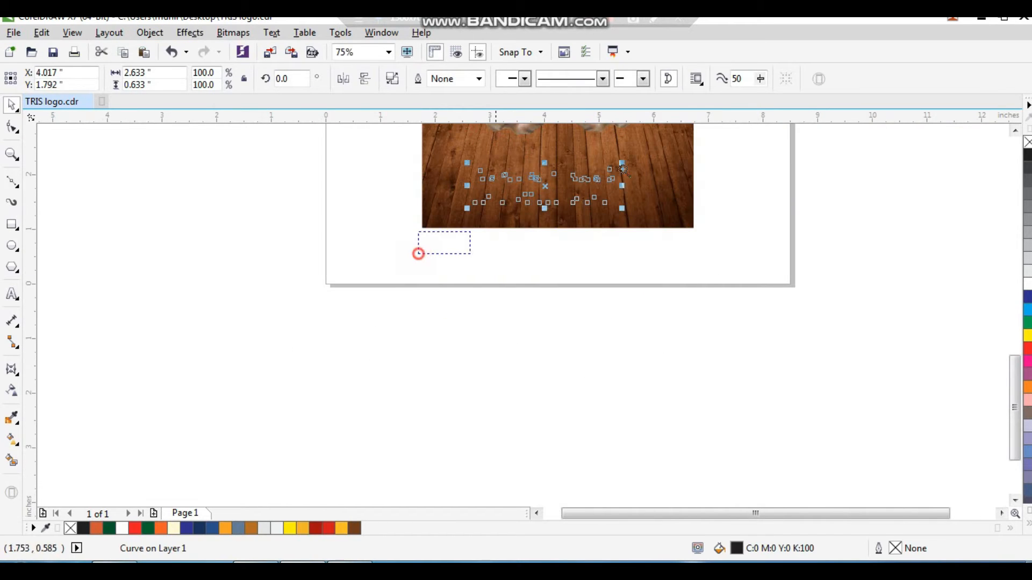
Enlarge the tagline to about 3.59 x 0.86 inches and fill it white
scroll(579, 279, "up", 4)
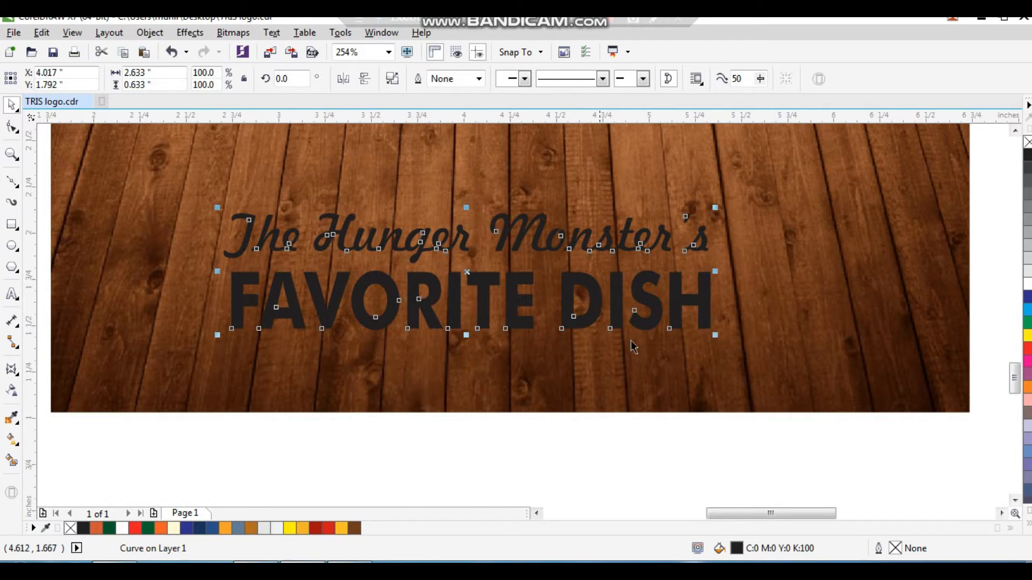
left_click_drag(715, 335, 722, 305)
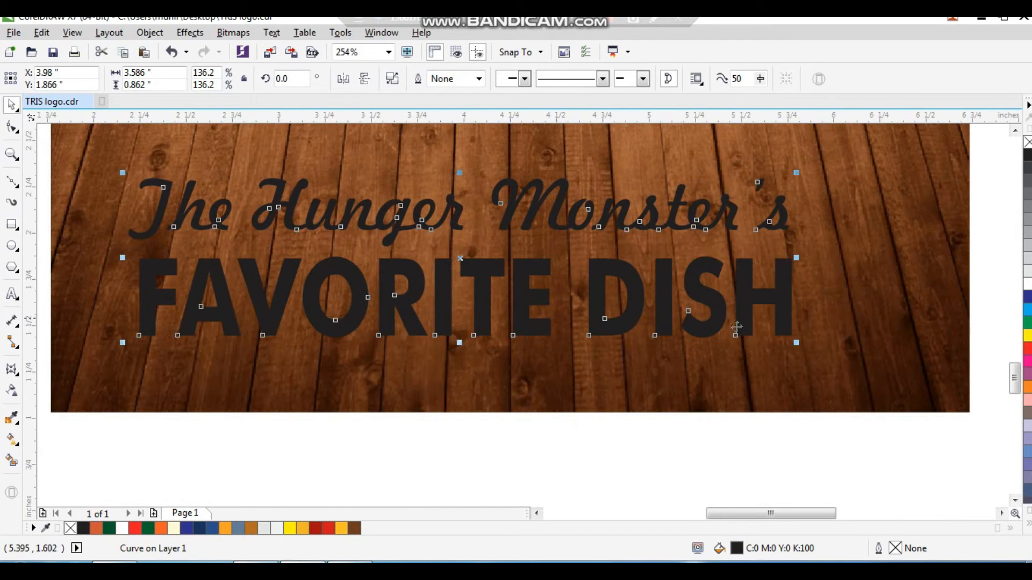
left_click(1027, 284)
Select the monster, hands and burger together and move them up slightly
scroll(581, 297, "down", 3)
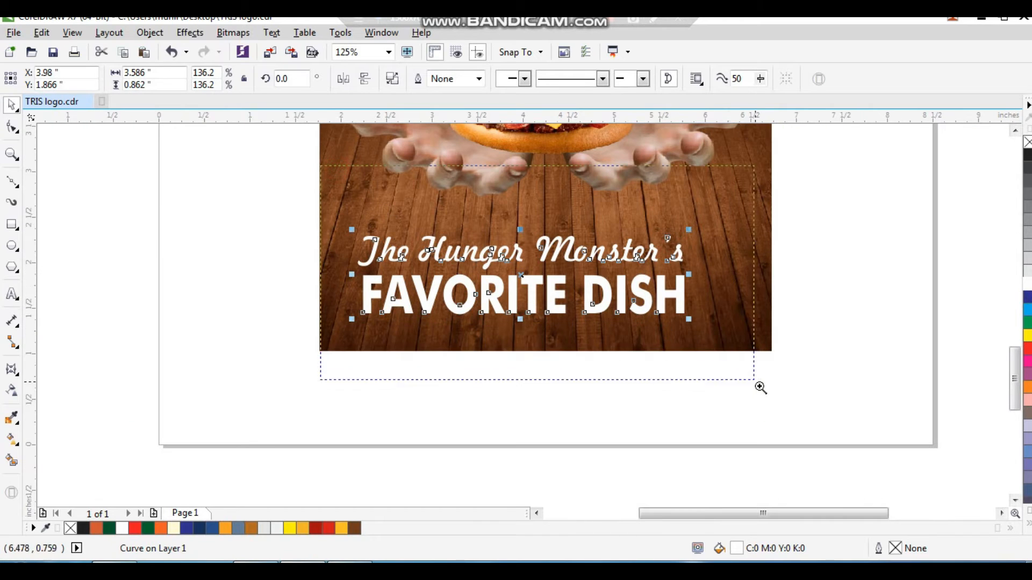
left_click_drag(760, 387, 763, 388)
left_click(727, 412)
key("F4")
left_click(792, 317)
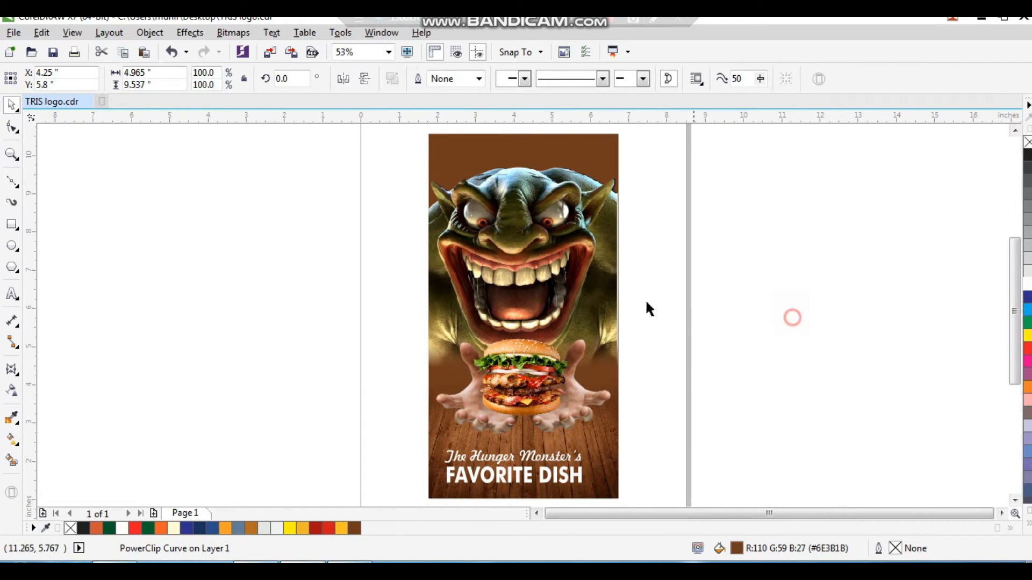
left_click(603, 195)
scroll(604, 195, "down", 1)
key("F2")
left_click_drag(490, 144, 663, 257)
scroll(623, 269, "down", 2)
left_click_drag(672, 206, 434, 463)
scroll(405, 212, "up", 1)
left_click_drag(406, 160, 656, 455)
left_click_drag(544, 350, 548, 332)
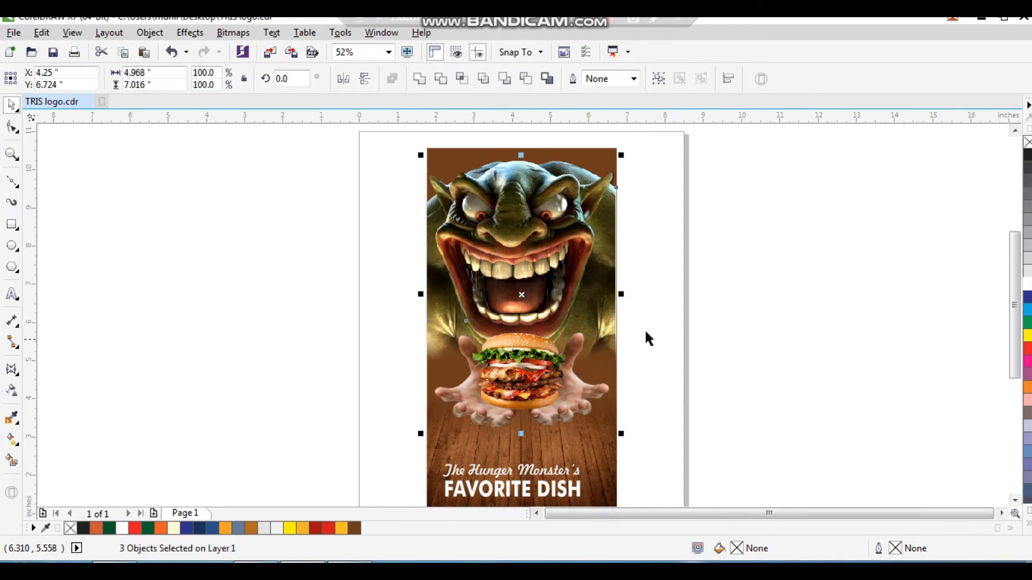
Center the tagline horizontally on the page and lower it slightly
left_click(679, 324)
left_click_drag(638, 405, 690, 366)
scroll(453, 427, "up", 2)
scroll(453, 427, "up", 2)
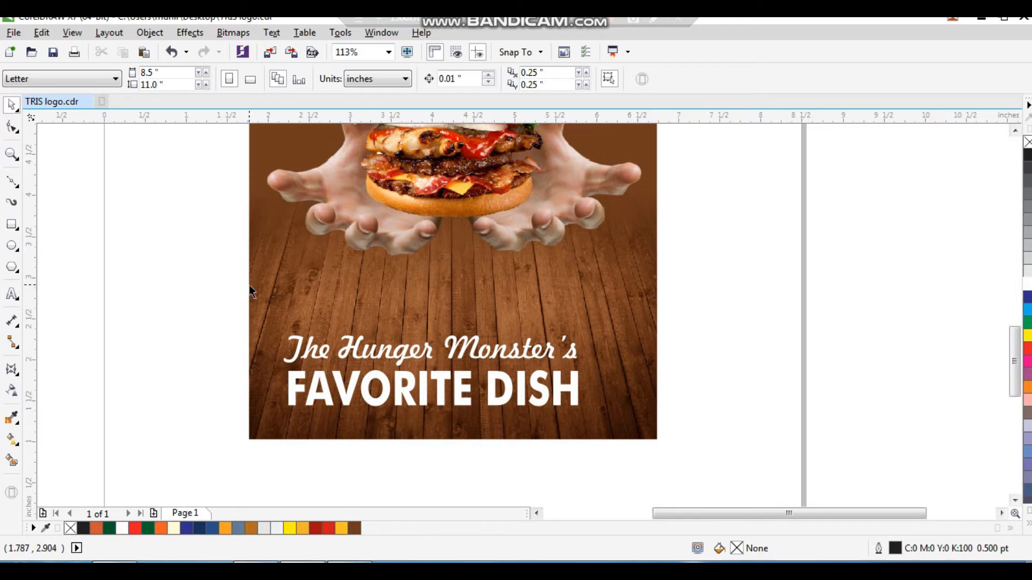
left_click_drag(587, 438, 594, 436)
left_click(614, 403, "shift")
key("c")
left_click(699, 378)
left_click_drag(598, 390, 598, 397)
Apply an Envelope to the tagline and pull its nodes to stretch the lettering taller
left_click(701, 323)
key("F2")
left_click_drag(695, 207, 276, 467)
left_click(555, 355)
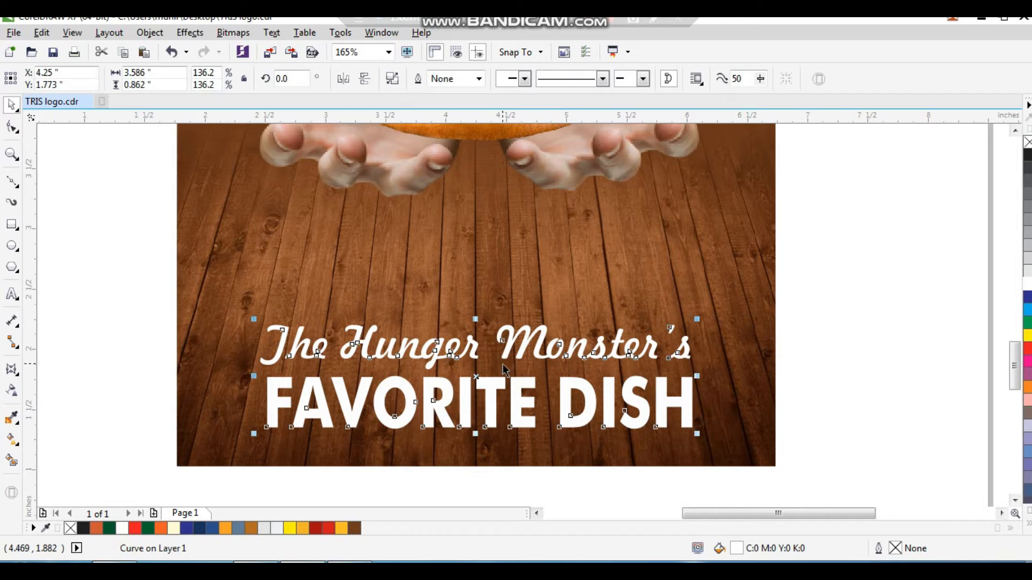
left_click(19, 376)
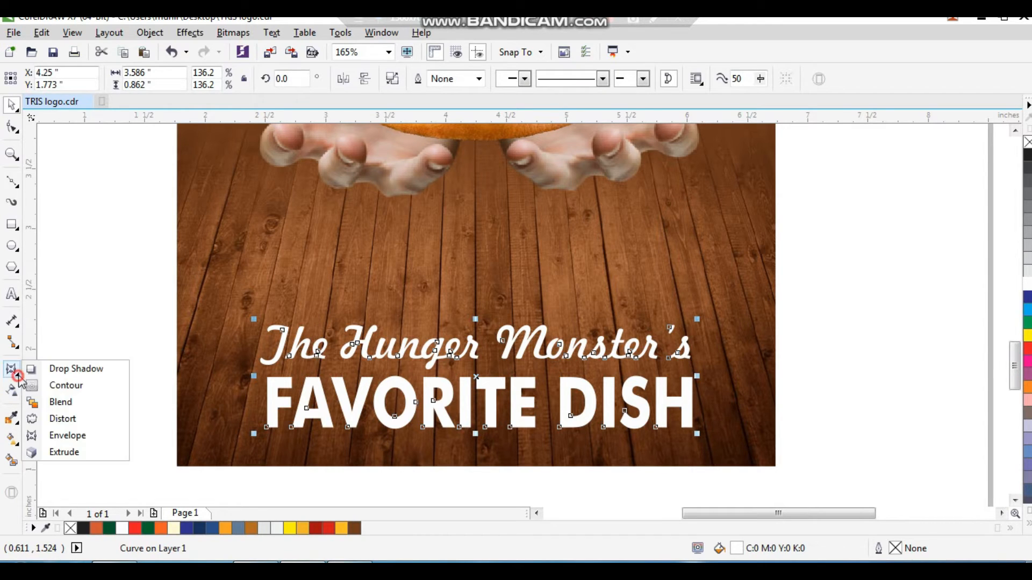
left_click(69, 433)
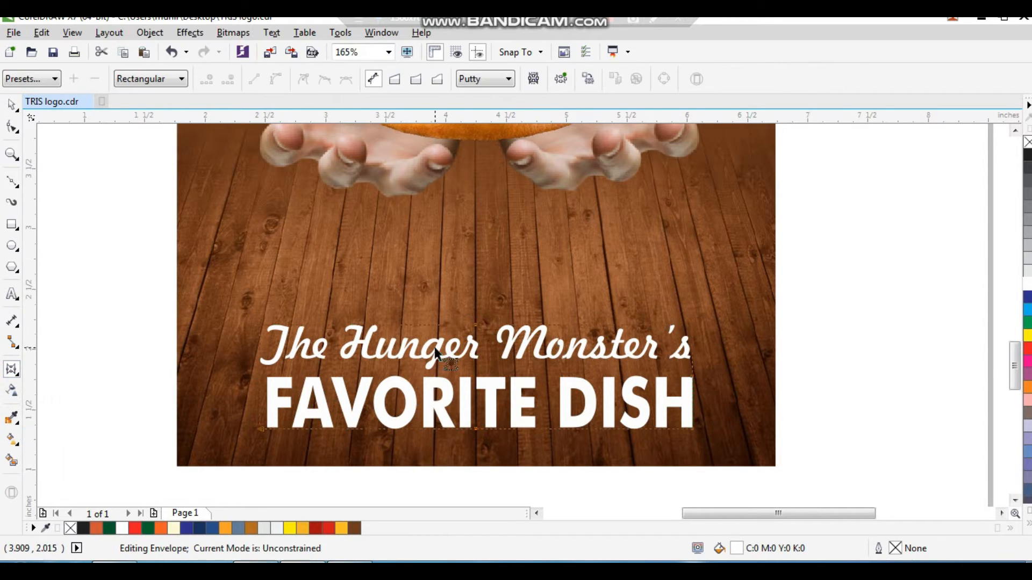
left_click_drag(325, 382, 249, 383)
left_click_drag(259, 325, 273, 211)
left_click(235, 281)
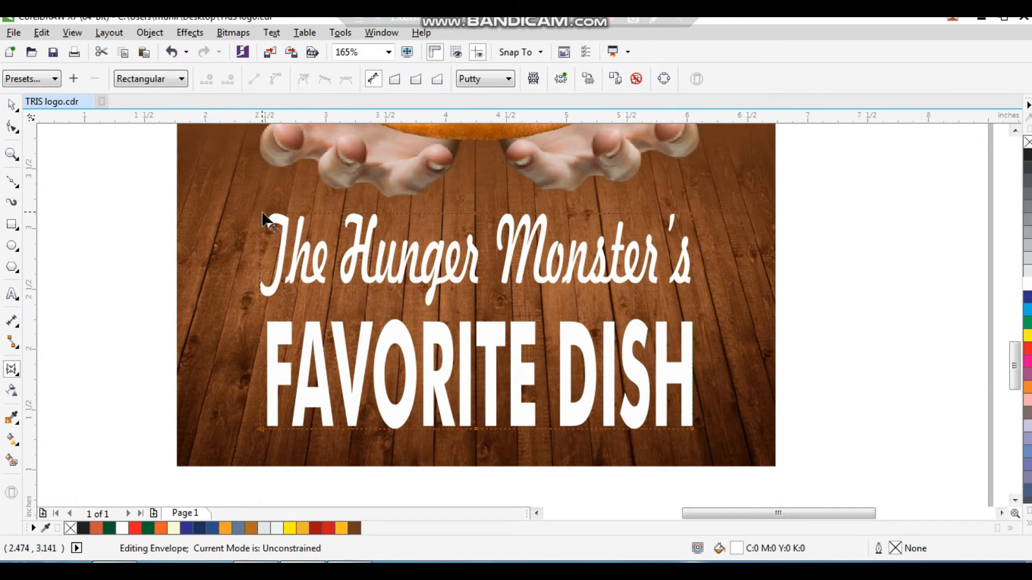
key("space")
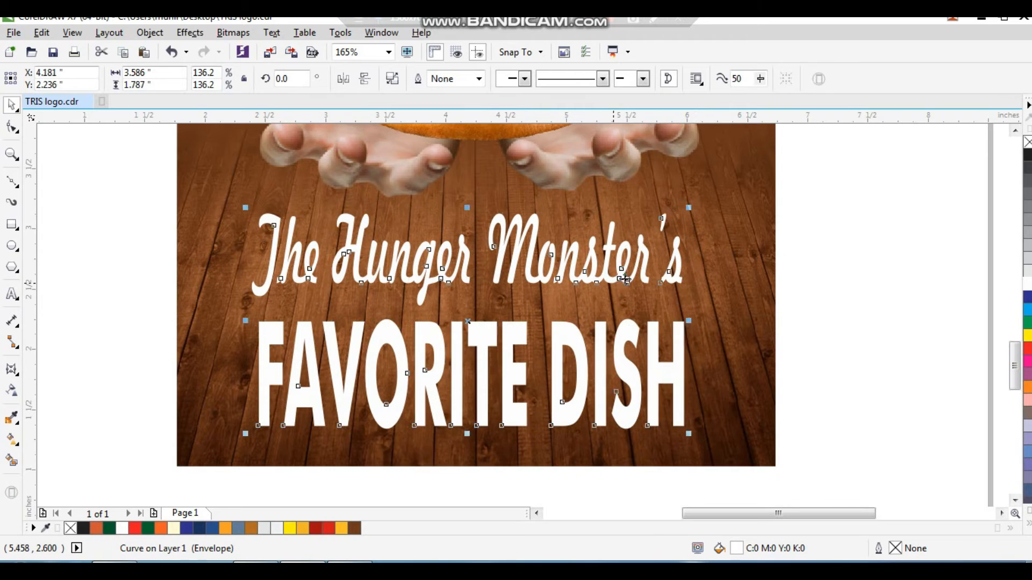
Move the tagline off the poster onto the blank canvas and fill it black
scroll(684, 286, "down", 3)
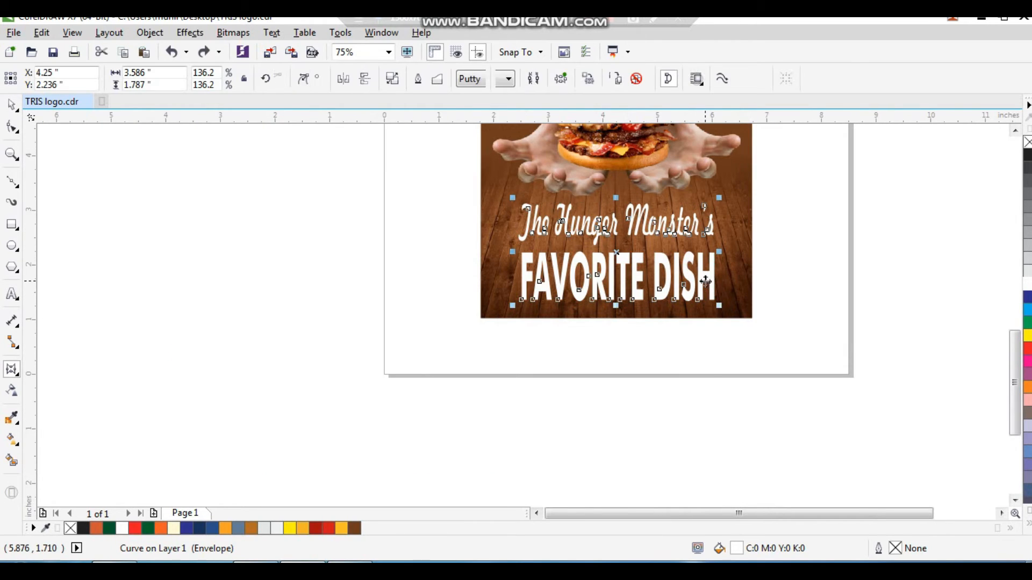
left_click_drag(684, 286, 350, 275)
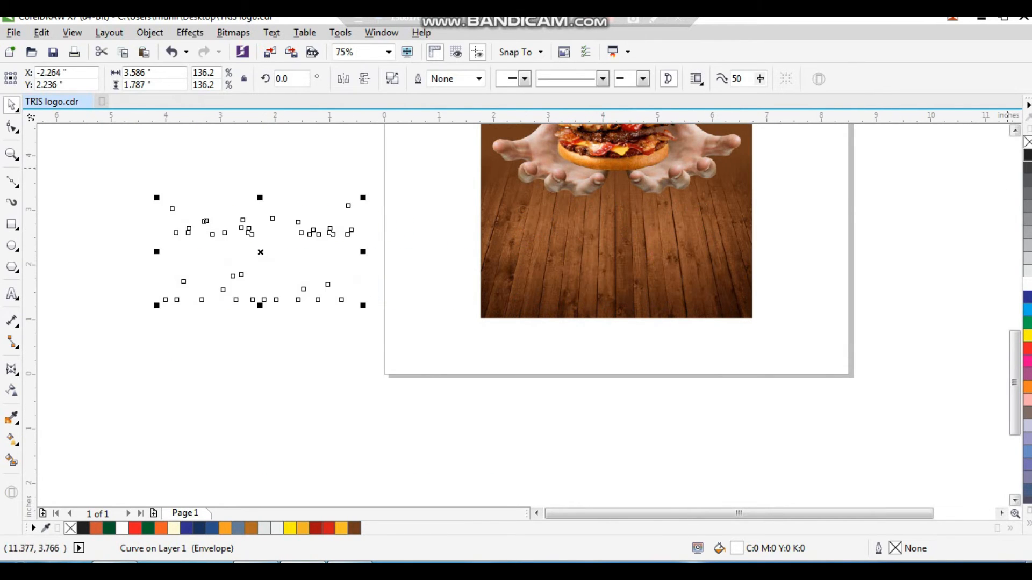
left_click(1027, 155)
Reshape the tagline's envelope by pulling its top corners inward into a tapered trapezoid
left_click_drag(145, 179, 413, 322)
left_click(13, 369)
left_click_drag(195, 232, 739, 305)
key("Delete")
left_click_drag(218, 192, 309, 191)
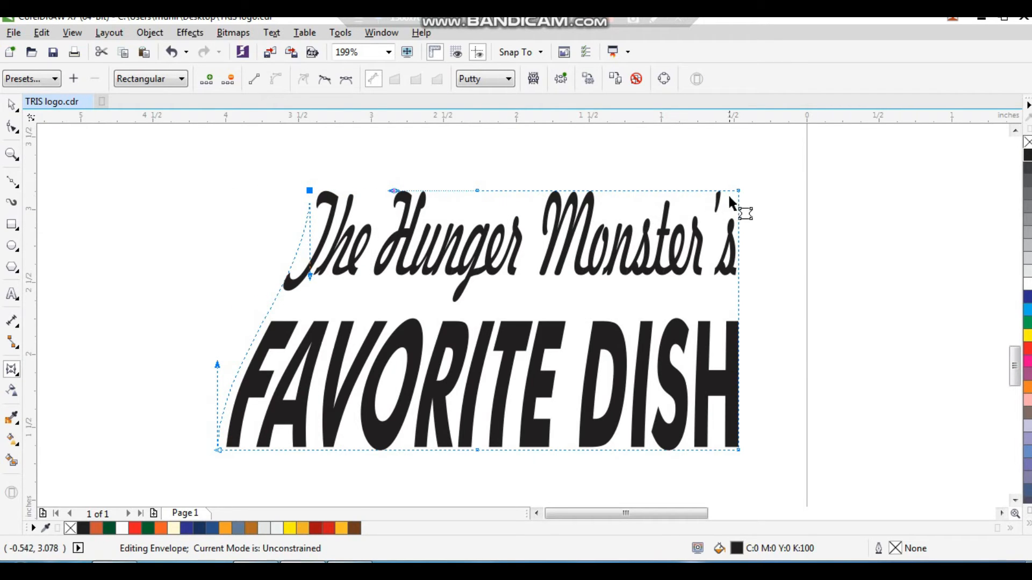
left_click_drag(737, 191, 605, 191)
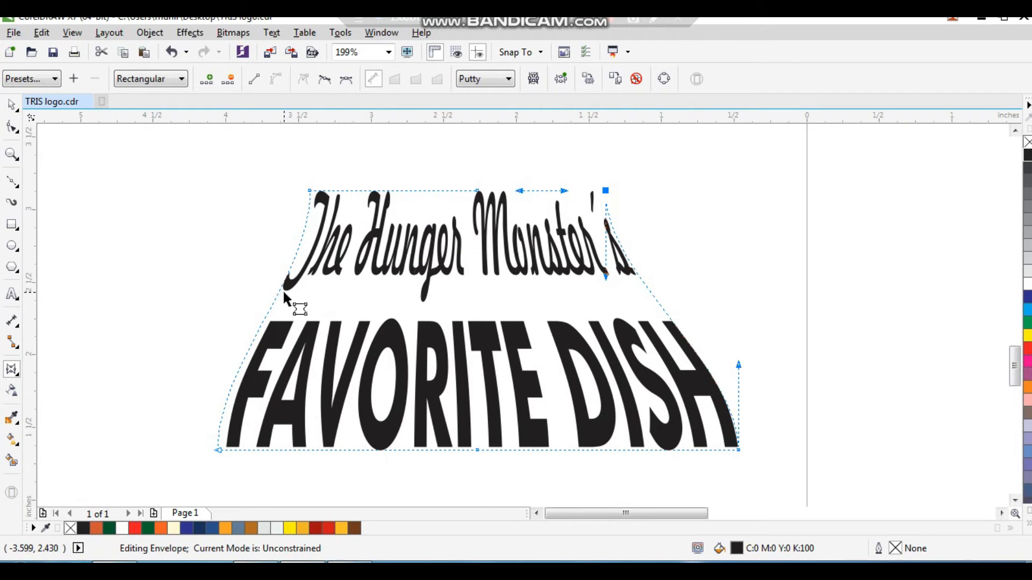
left_click(263, 280)
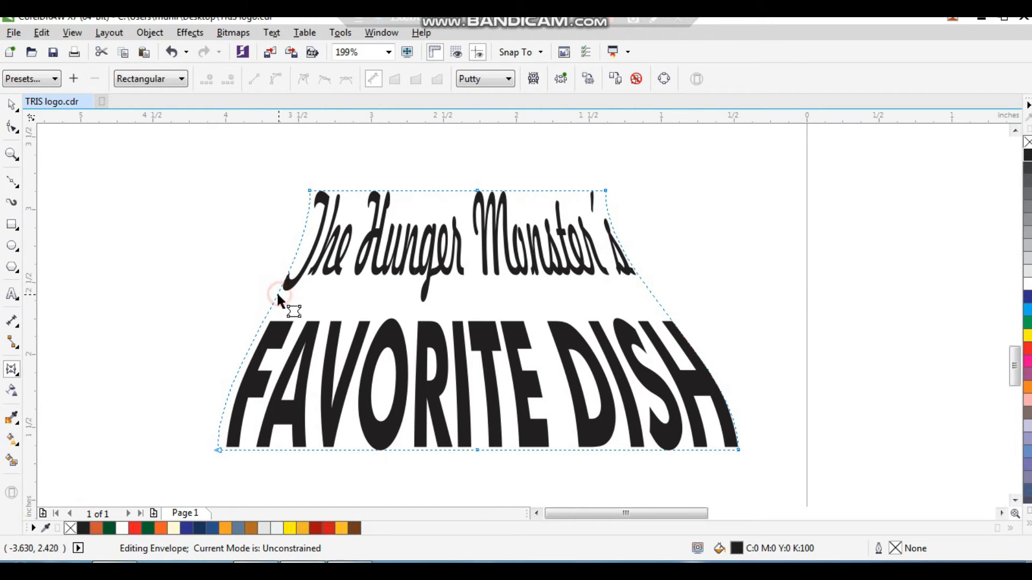
key("space")
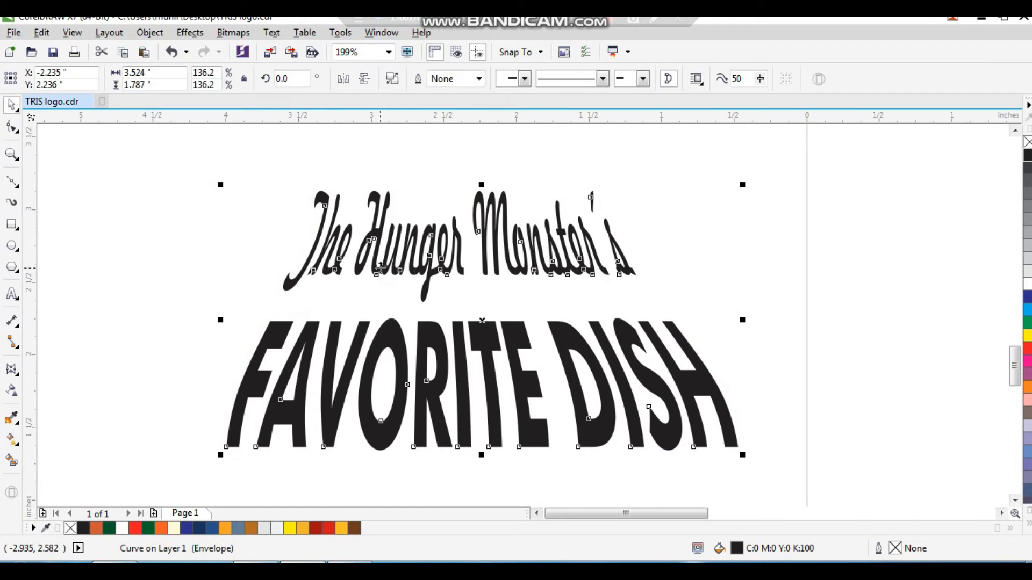
scroll(366, 269, "down", 3)
scroll(593, 394, "up", 3)
key("space")
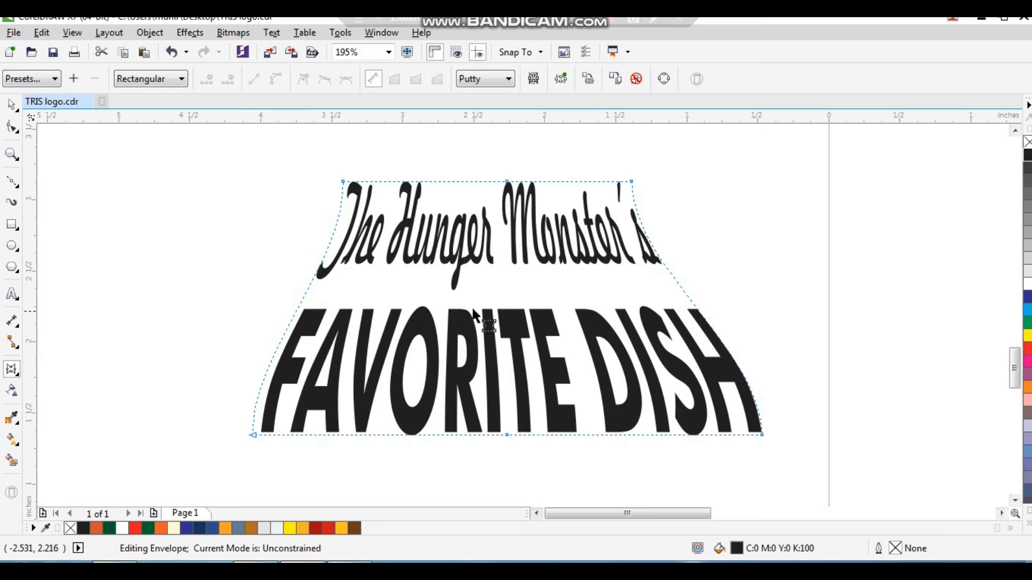
key("space")
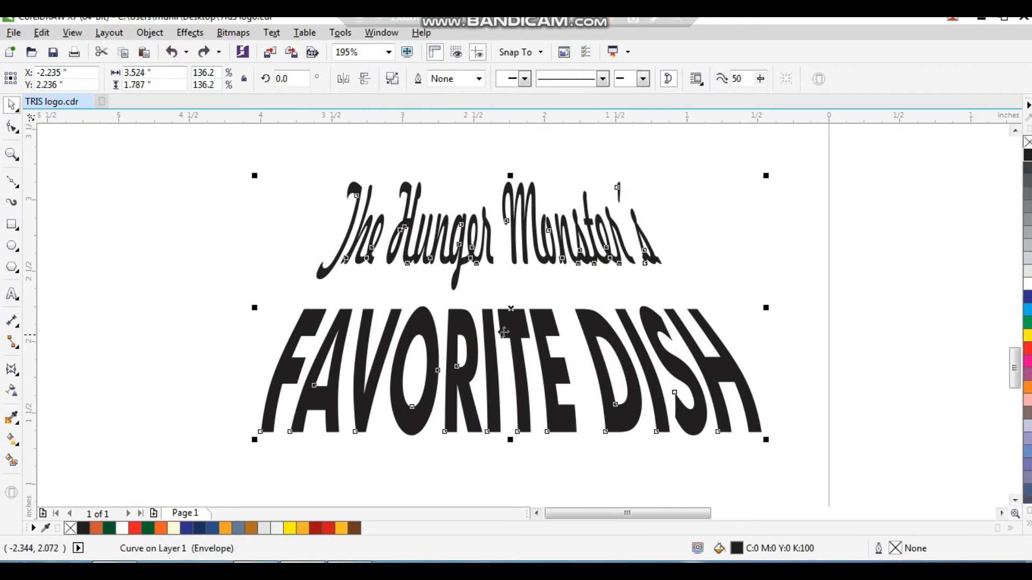
Move the tagline back onto the poster's wood floor below the hands and center it horizontally
scroll(504, 326, "down", 3)
left_click_drag(355, 211, 736, 449)
scroll(449, 319, "down", 2)
key("F2")
left_click_drag(363, 232, 731, 395)
left_click(735, 350, "shift")
key("c")
left_click(727, 427)
key("F2")
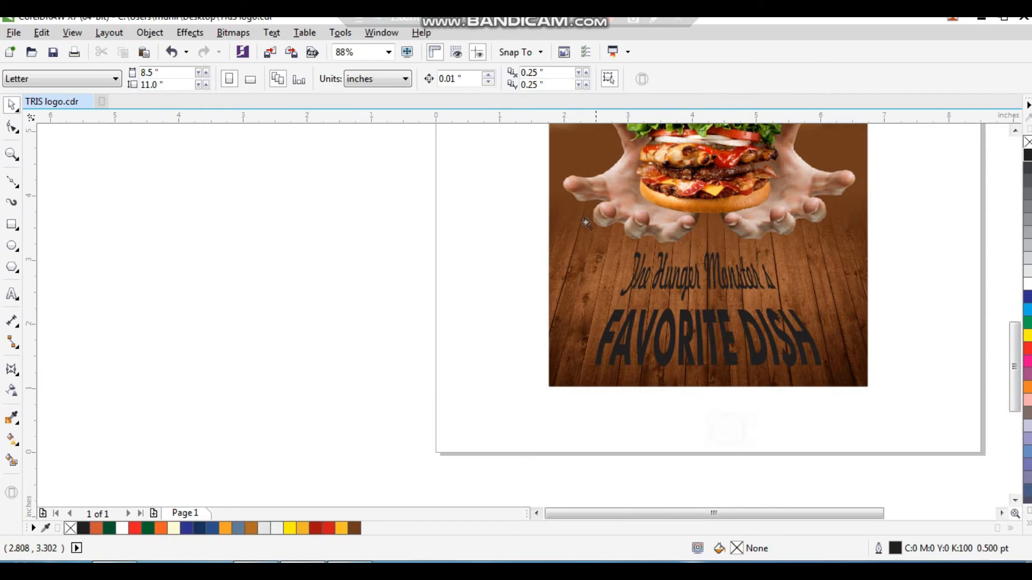
Nudge the tagline slightly upward and fill it white
left_click_drag(584, 219, 823, 414)
left_click_drag(691, 361, 690, 357)
left_click(1024, 287)
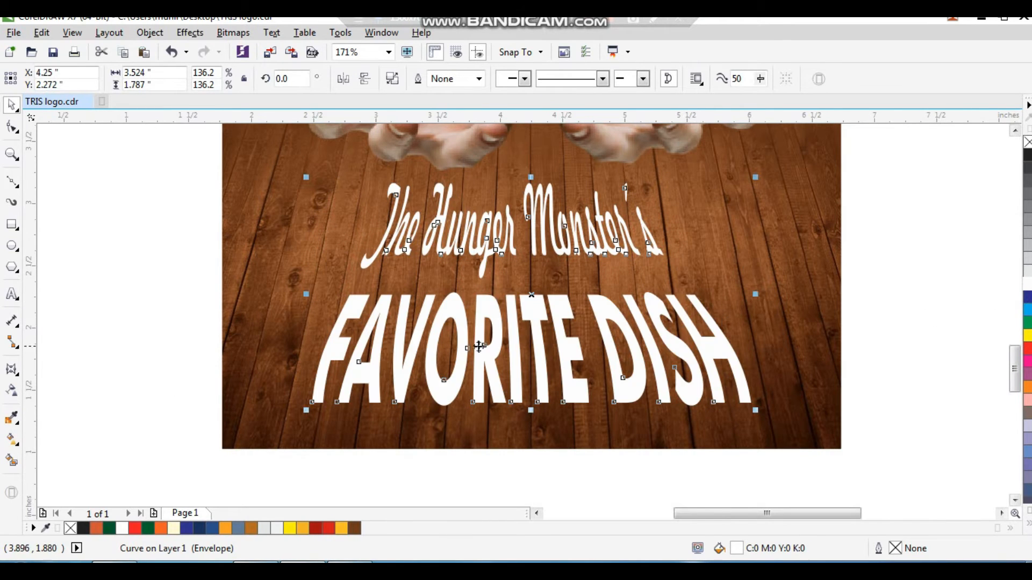
Edit the tagline's envelope, converting the segments at its right corner nodes to straight lines
double_click(453, 327)
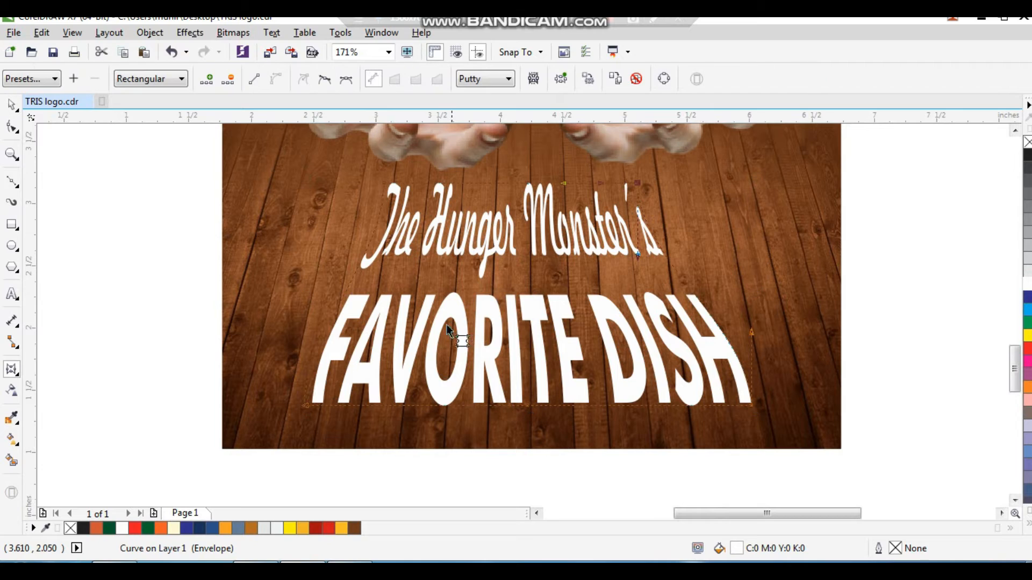
left_click(356, 271)
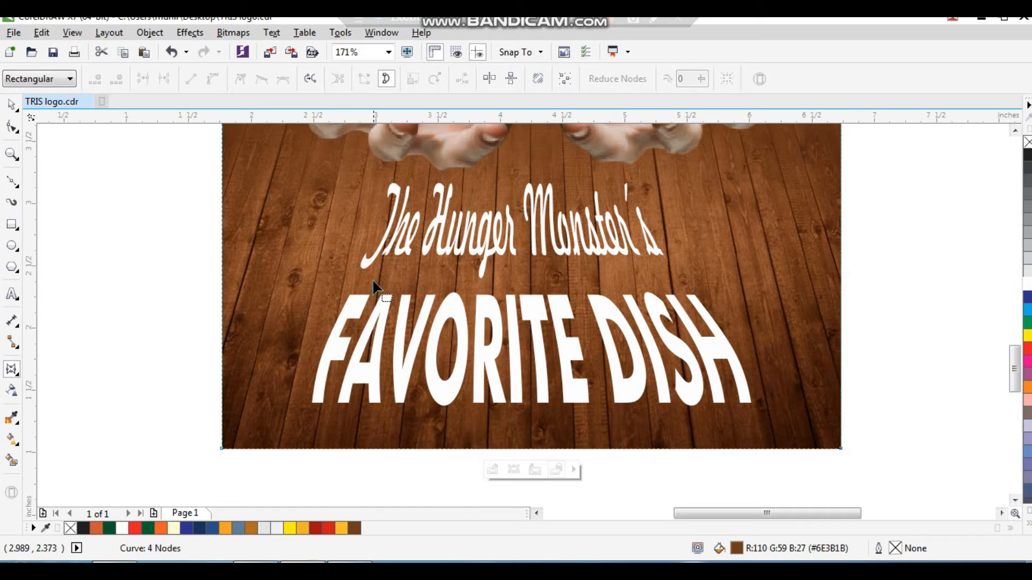
left_click(379, 311)
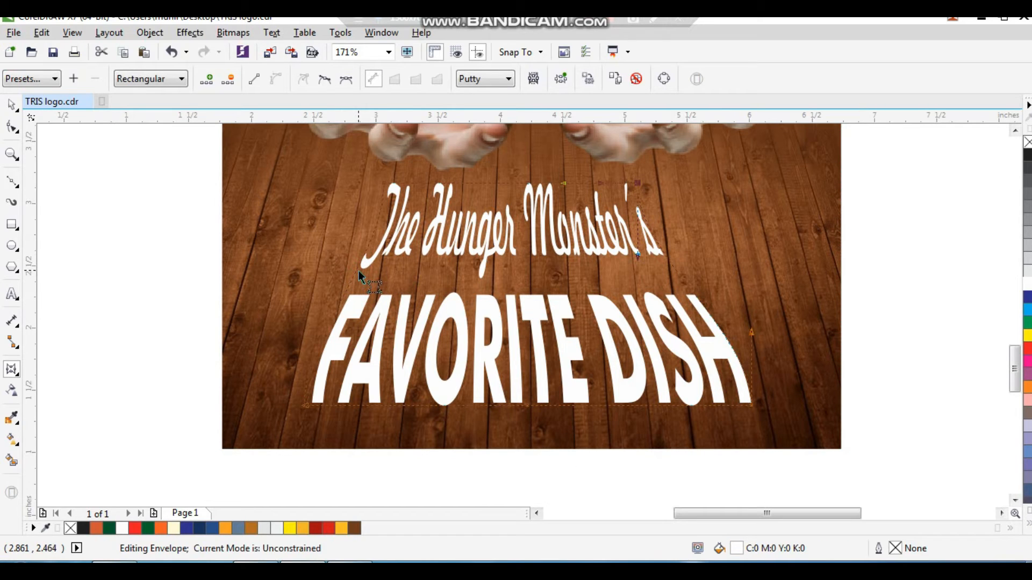
scroll(270, 186, "up", 1)
key("F7")
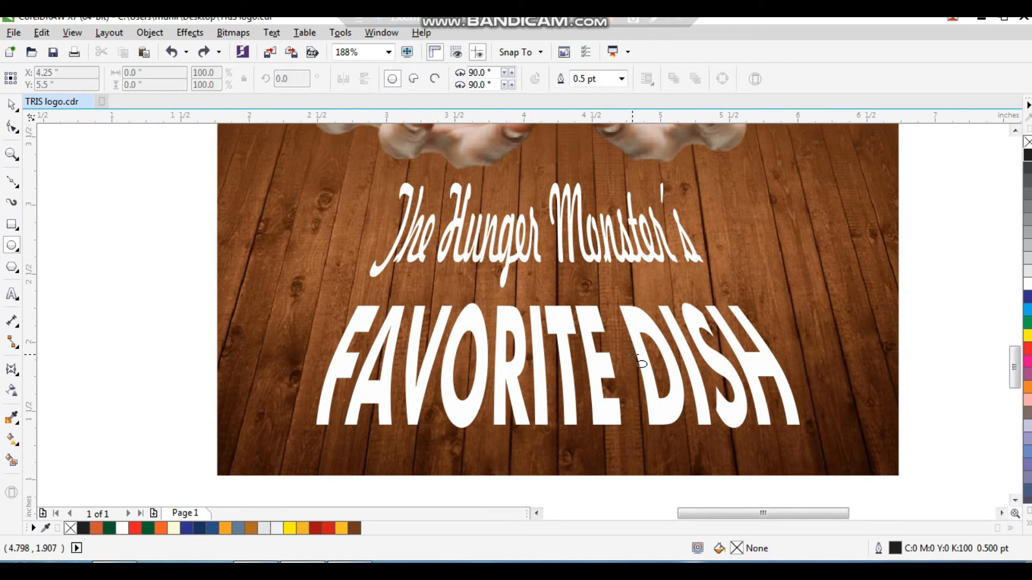
key("space")
left_click(644, 322)
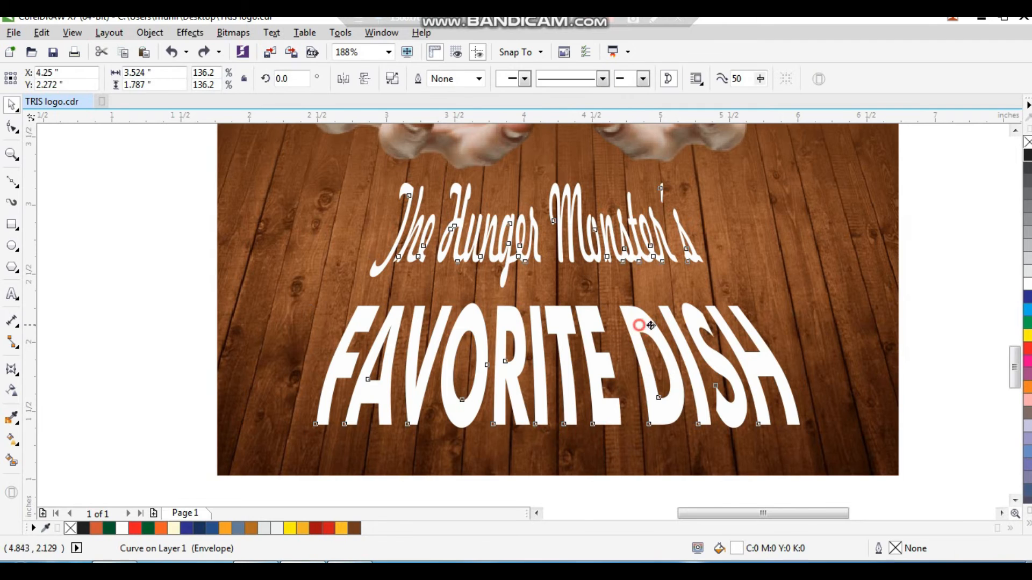
left_click(11, 371)
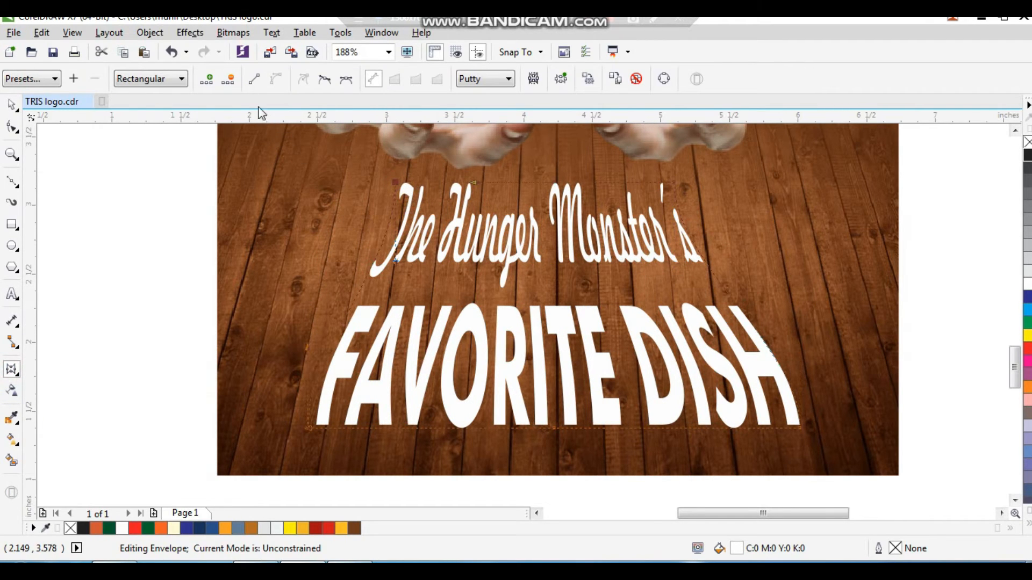
left_click(255, 80)
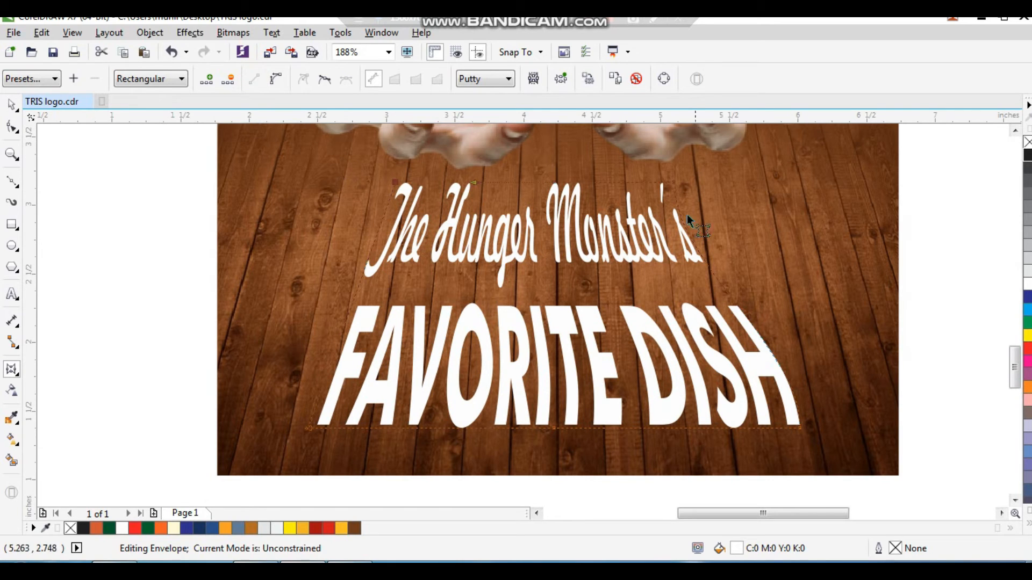
left_click(672, 182)
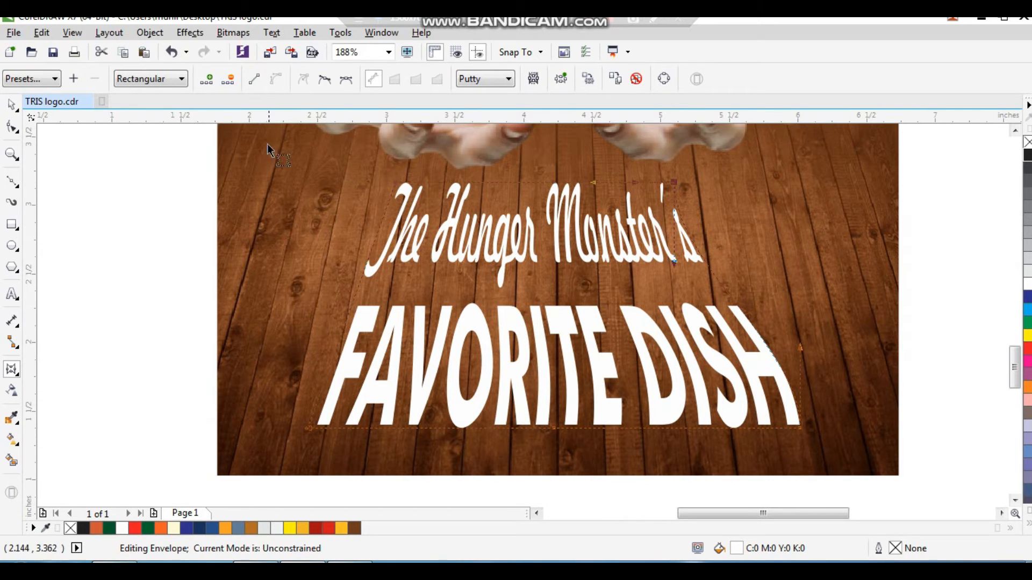
left_click(256, 81)
key("space")
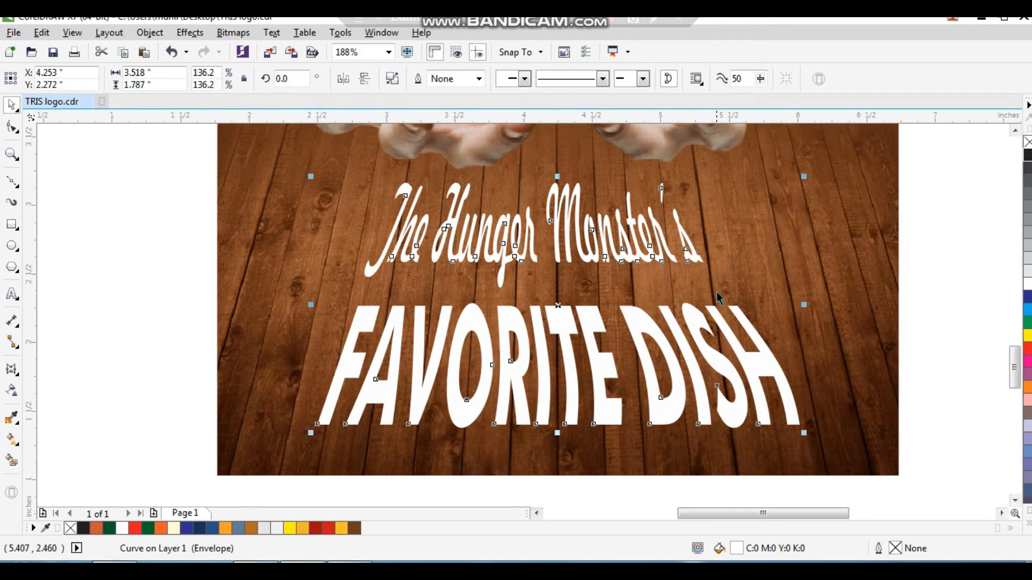
key("space")
left_click(800, 429)
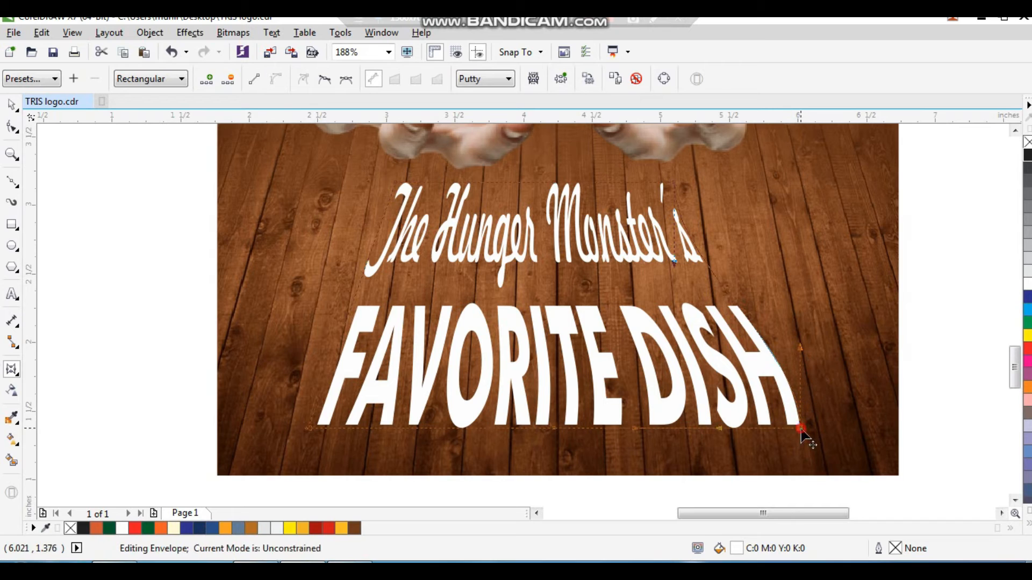
left_click(256, 81)
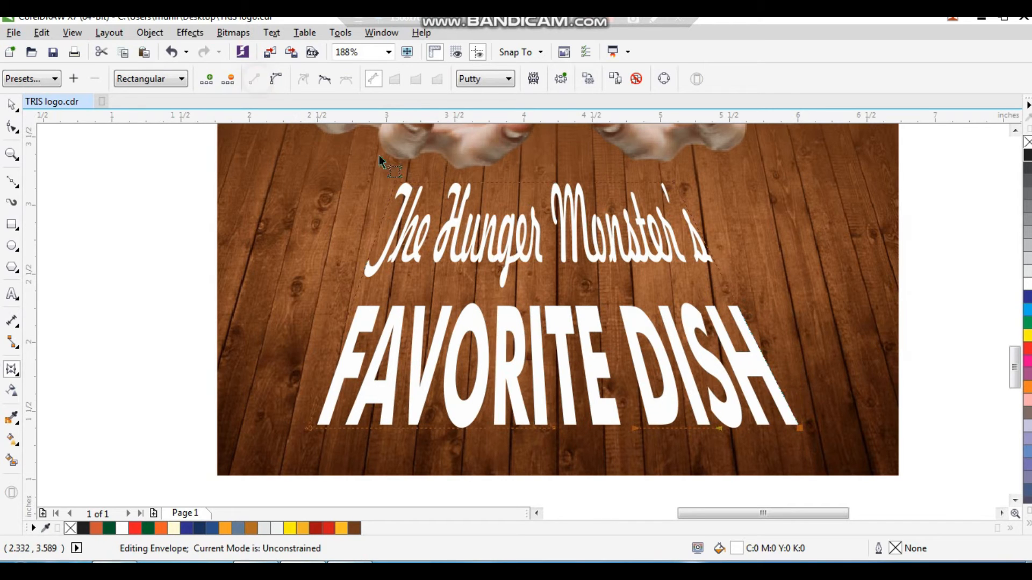
key("space")
Shrink the tagline's height to 115.5% and nudge it into place on the floor
left_click_drag(658, 344, 660, 350)
left_click(742, 360)
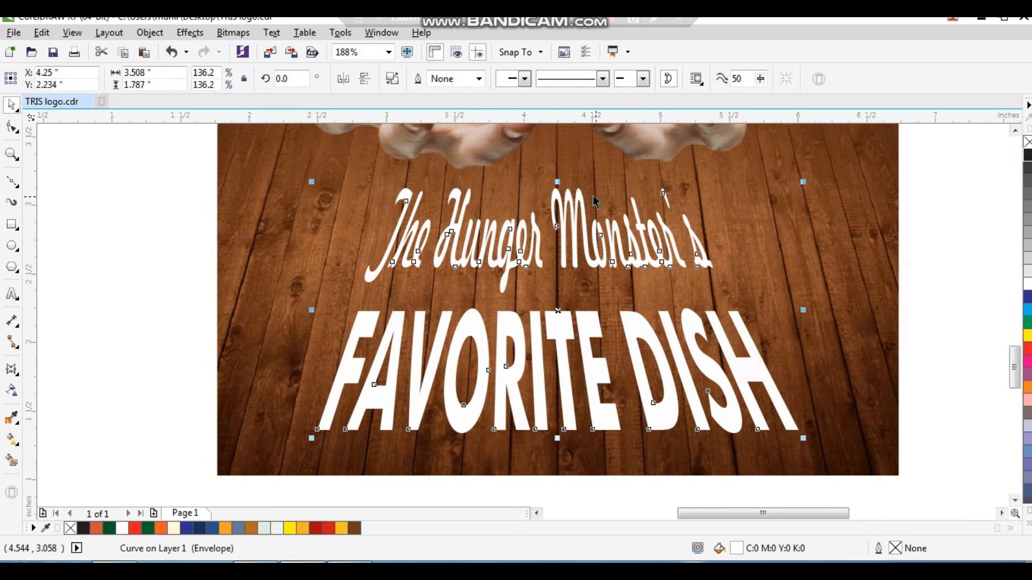
left_click_drag(559, 181, 557, 201)
left_click_drag(584, 347, 584, 344)
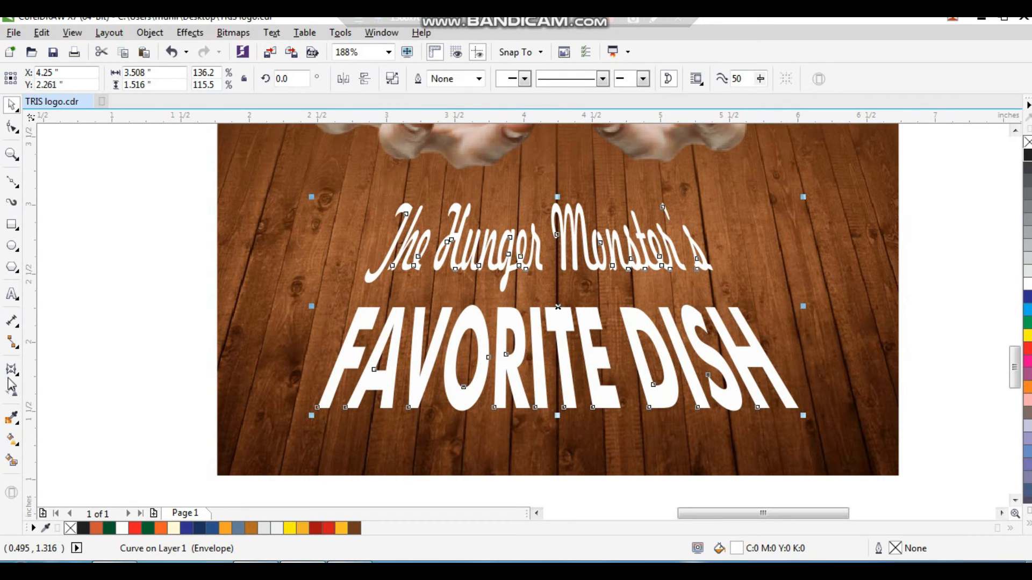
Apply a uniform transparency to the tagline so the wood shows through
left_click(12, 394)
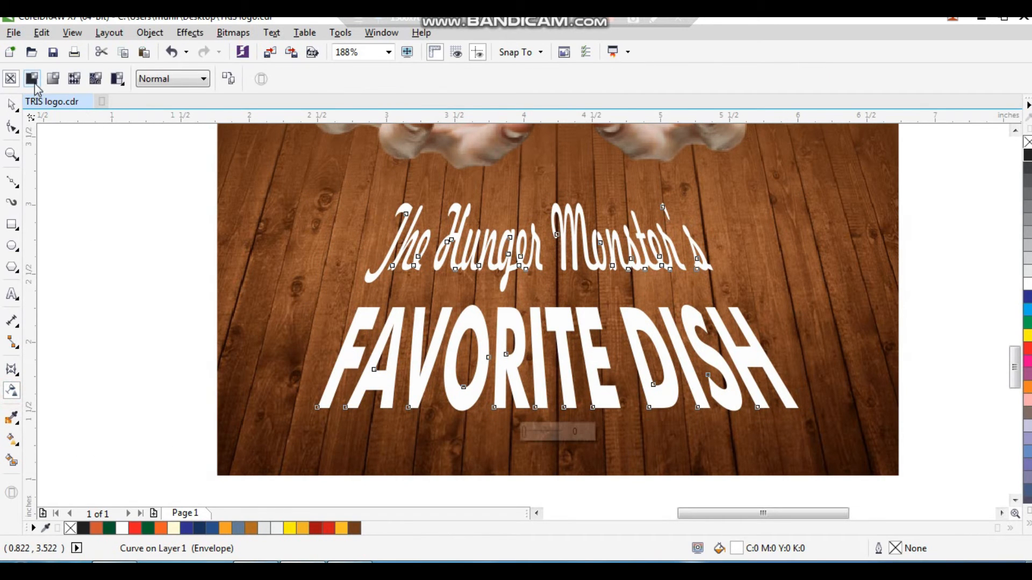
left_click(32, 79)
key("space")
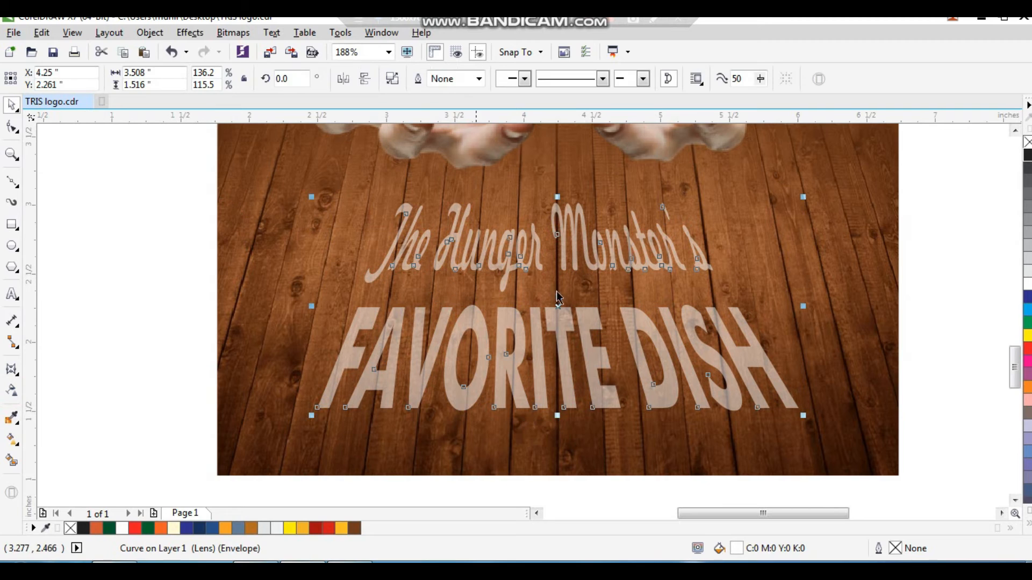
Zoom out and inspect the whole poster, then zoom in on the monster's head at the top
left_click(820, 296)
key("F4")
left_click(776, 328)
key("F2")
left_click_drag(675, 332, 430, 504)
left_click(630, 336)
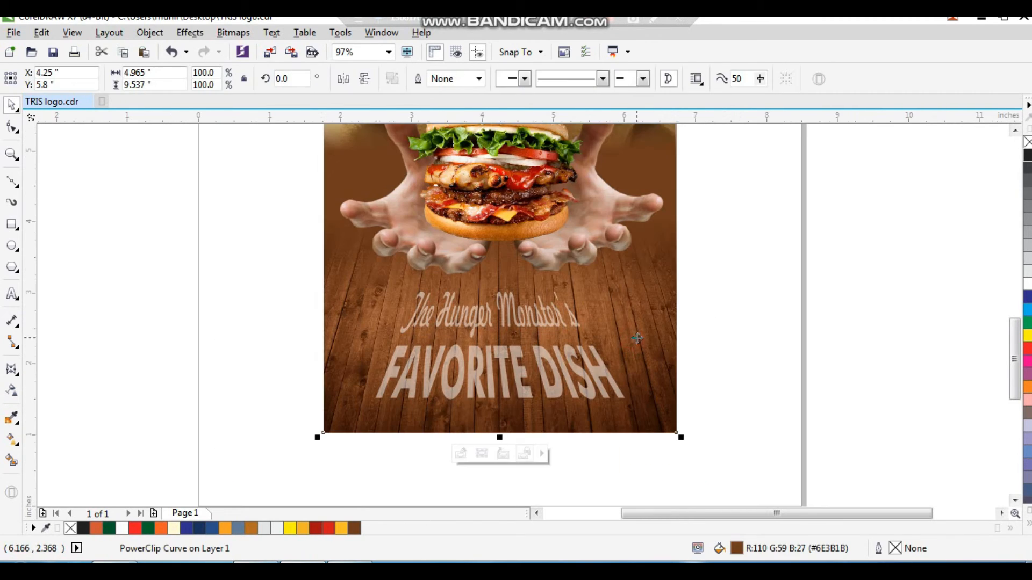
key("F4")
left_click(737, 306)
key("F2")
left_click_drag(412, 348, 706, 112)
left_click(729, 254)
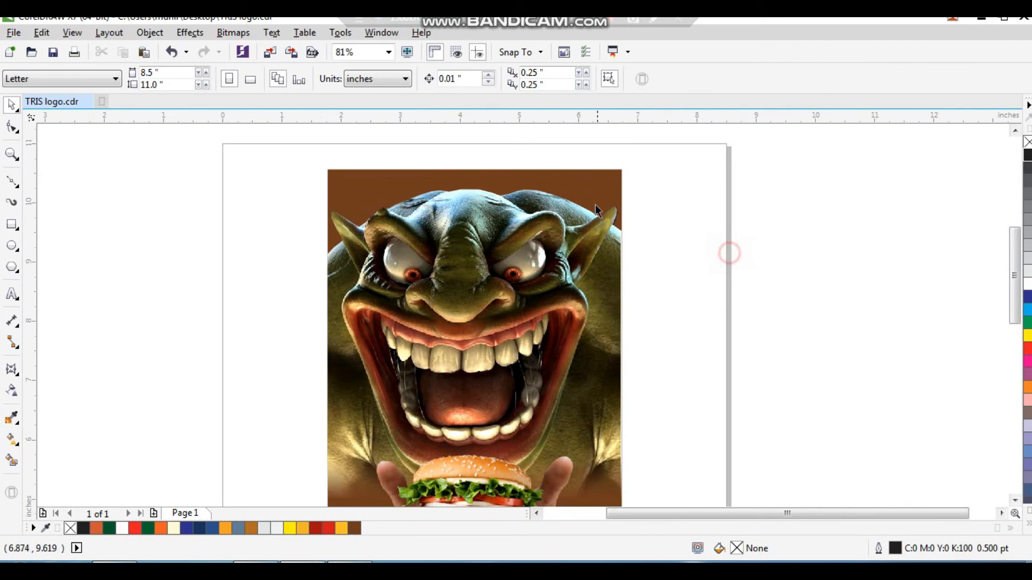
left_click(597, 188)
Draw a rectangle over the poster's top area and fill it black with no outline
left_click(13, 227)
left_click_drag(316, 151, 634, 297)
key("space")
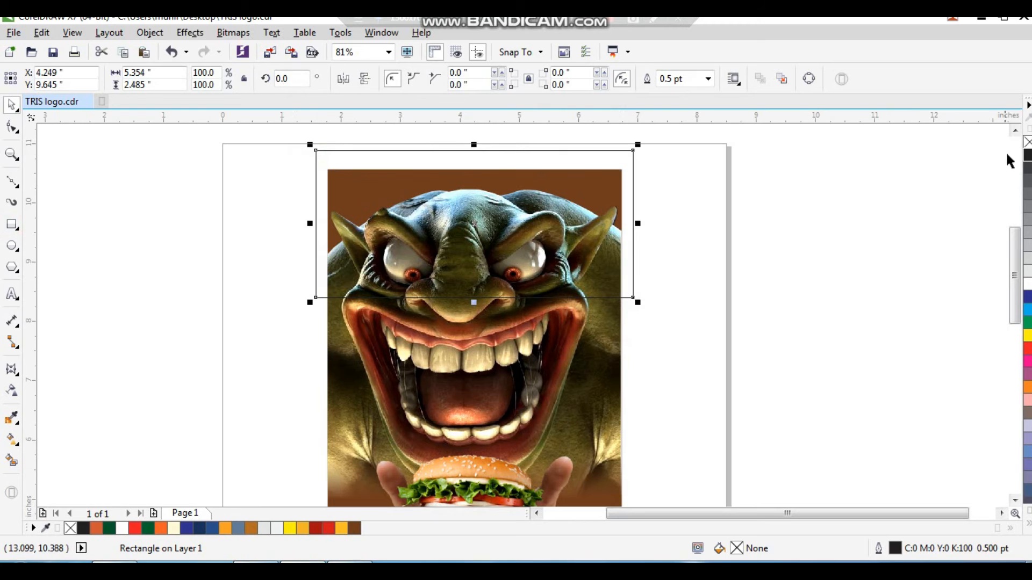
left_click(1026, 154)
right_click(1026, 142)
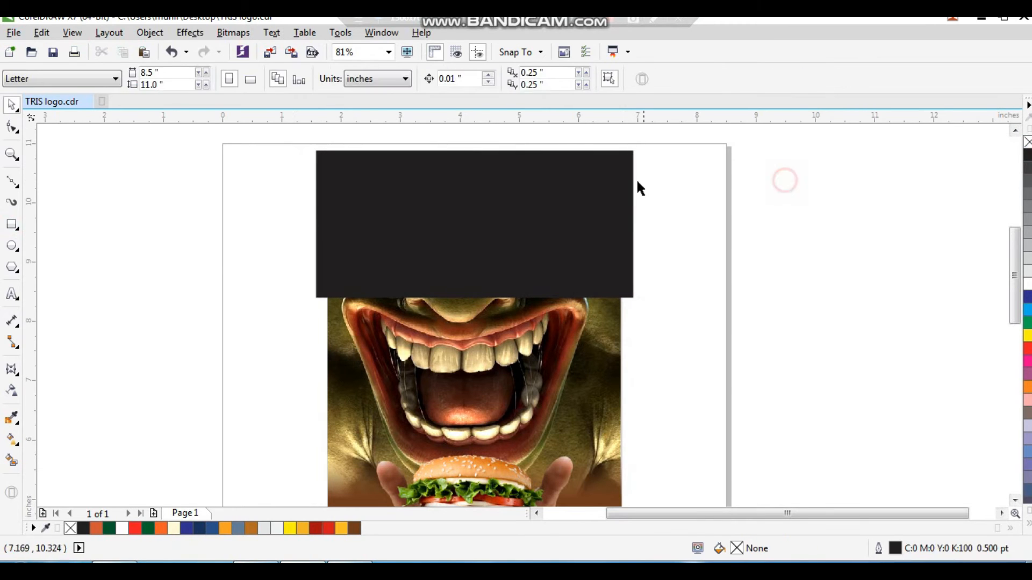
Send the black rectangle back and place it behind the monster image
key("shift+Page_Down")
left_click(677, 185)
left_click(627, 150)
right_click(629, 150)
left_click(693, 148)
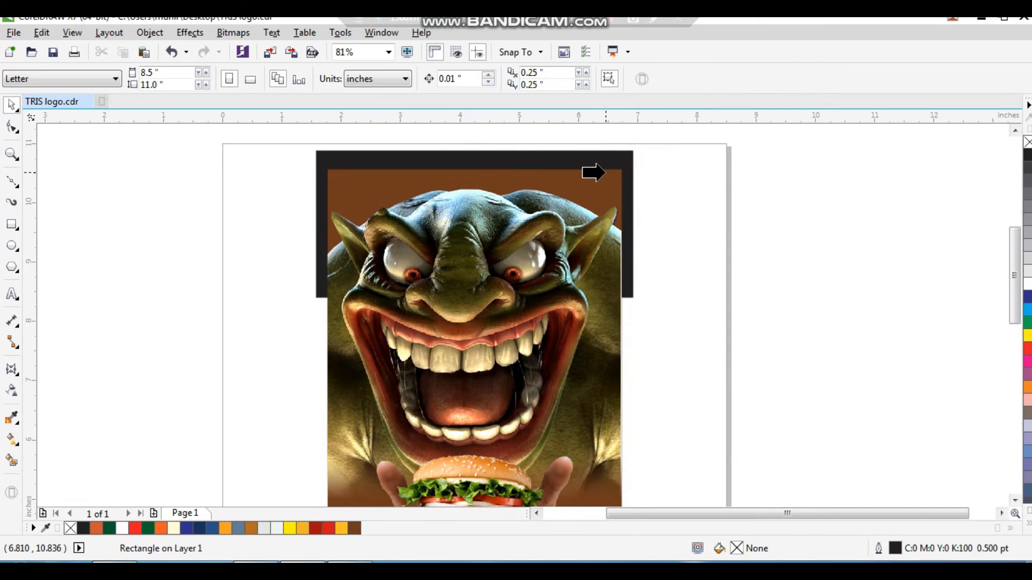
left_click(606, 172)
left_click(664, 181)
Draw a circle about 0.7 inches wide at the poster's top-left corner and fill it yellow
scroll(664, 182, "down", 2)
key("F2")
left_click_drag(694, 158, 436, 462)
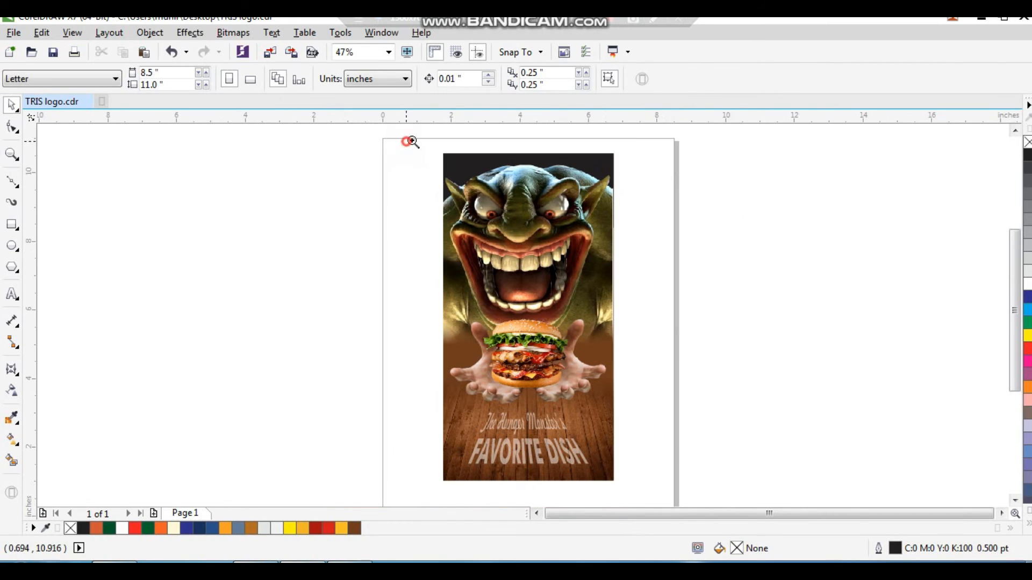
left_click_drag(412, 141, 601, 279)
left_click(11, 246)
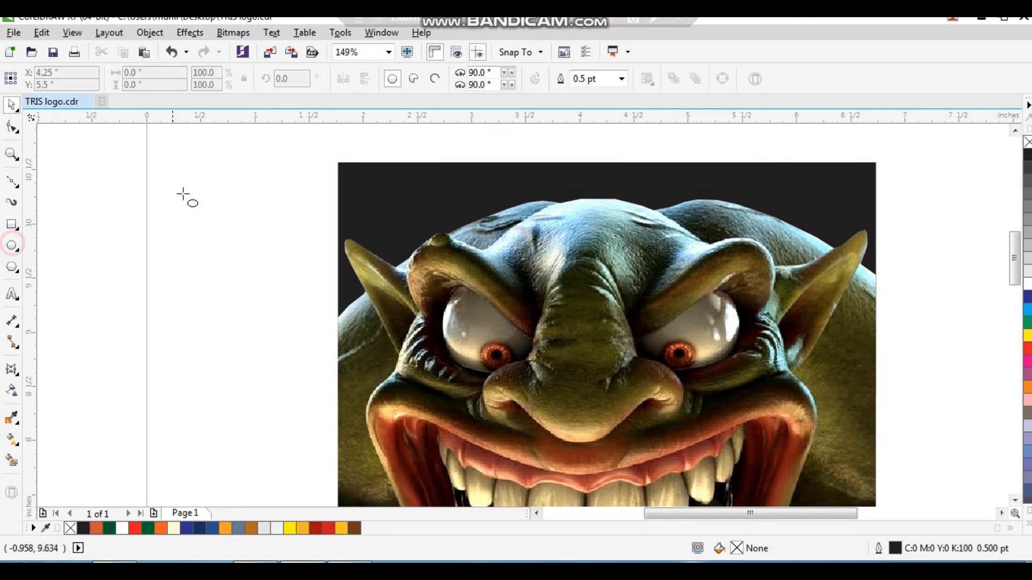
left_click_drag(176, 168, 253, 246)
left_click_drag(210, 204, 347, 170)
left_click(1027, 337)
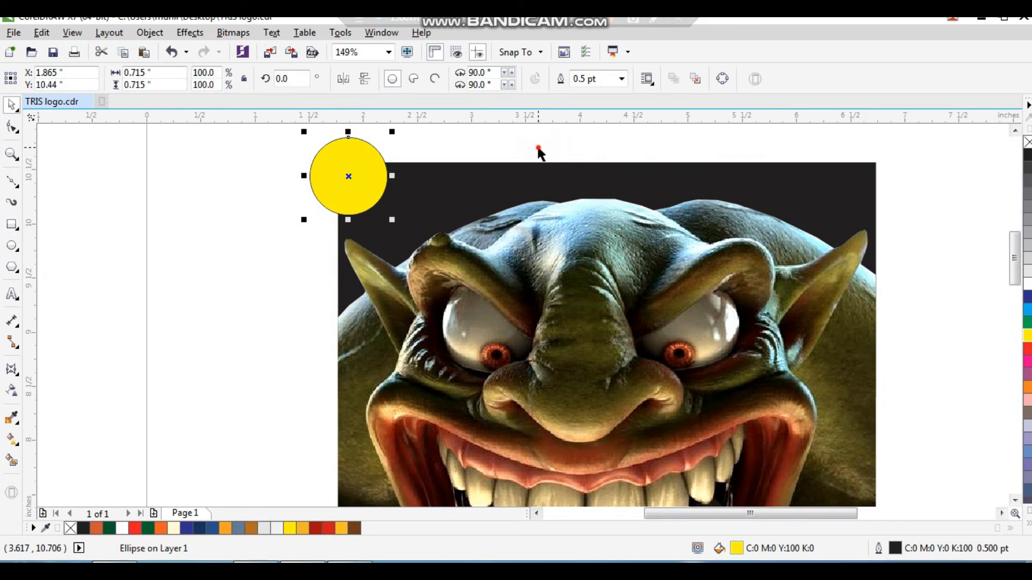
Duplicate the yellow circle several times, scattering copies of varying sizes along the poster's top edge
left_click(539, 152)
left_click_drag(364, 179, 397, 197)
left_click_drag(435, 150, 858, 168)
left_click_drag(892, 209, 905, 226)
left_click_drag(489, 159, 810, 203)
left_click_drag(859, 153, 861, 162)
left_click_drag(822, 205, 676, 225)
left_click_drag(670, 234, 590, 202)
left_click_drag(627, 232, 559, 279)
left_click_drag(500, 242, 656, 157)
left_click(923, 212)
left_click(353, 176)
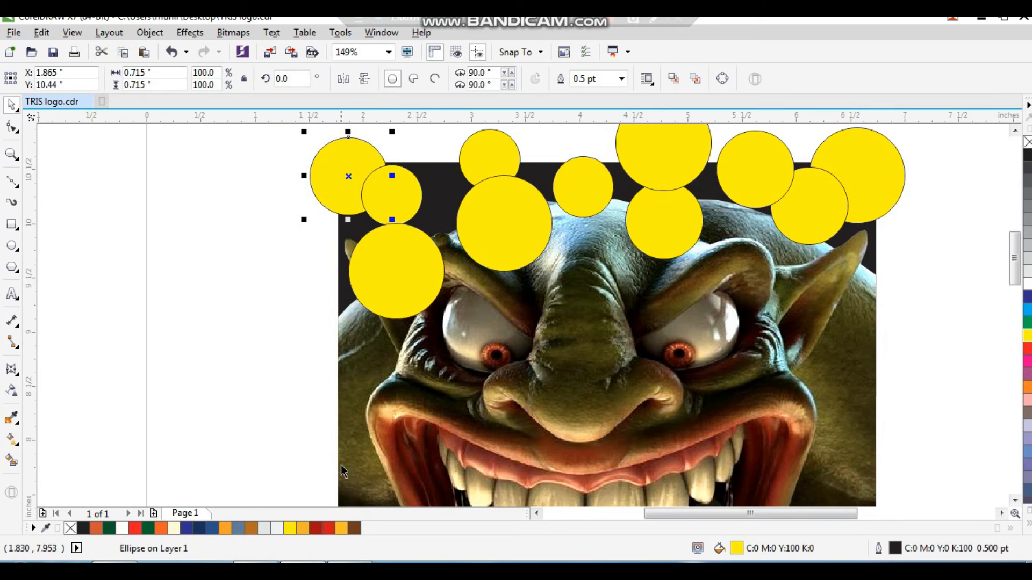
Fill three of the circles red, including the top-left one
left_click(328, 528)
left_click(741, 193)
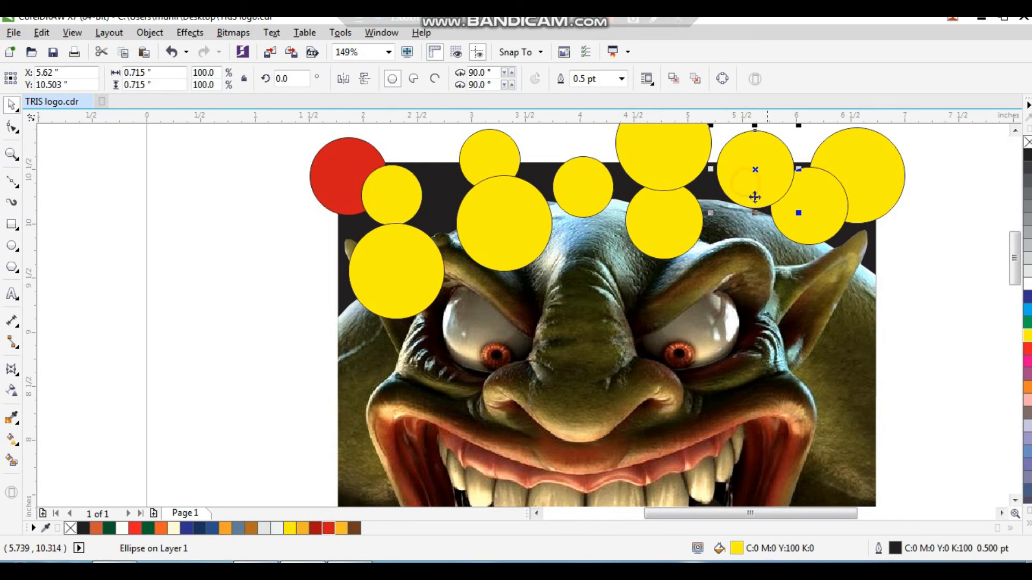
key("ctrl+r")
left_click(597, 183)
key("ctrl+r")
Fill three other circles orange, including the large top-center one
left_click(672, 168)
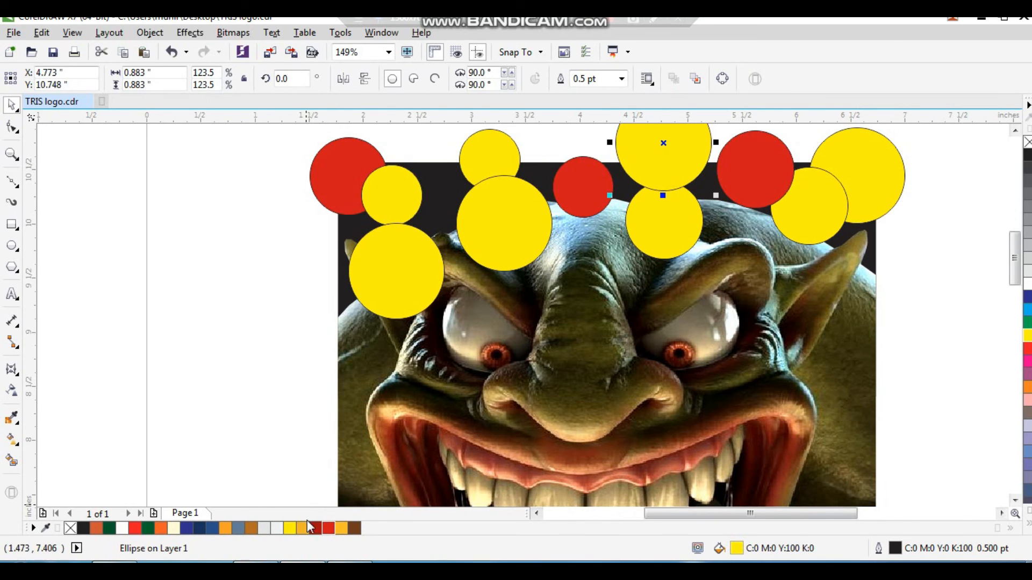
left_click(303, 528)
left_click(403, 274)
key("ctrl+r")
left_click(788, 219)
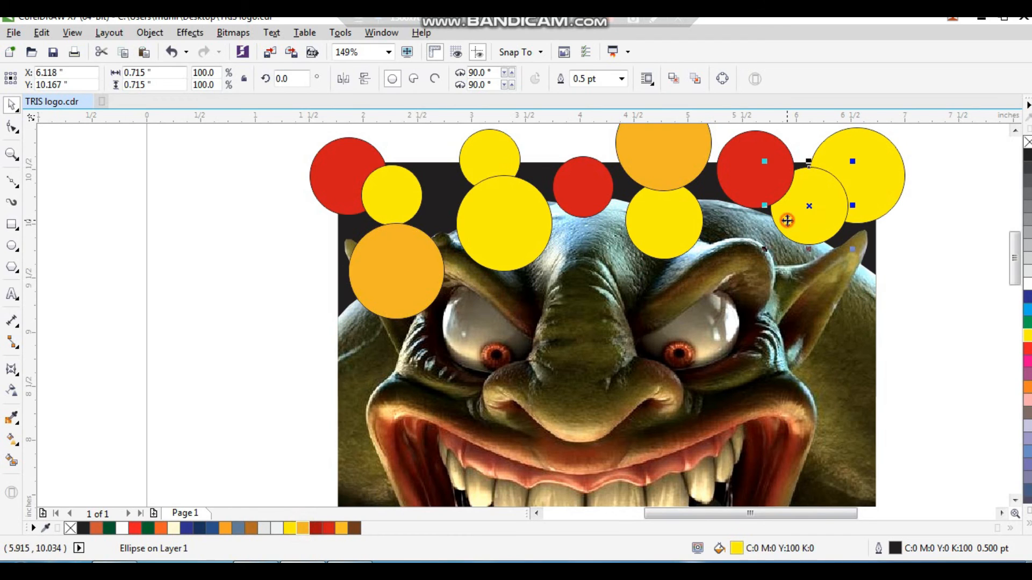
key("ctrl+r")
Fill three more circles dark blue, including the large top-right one
left_click(671, 229)
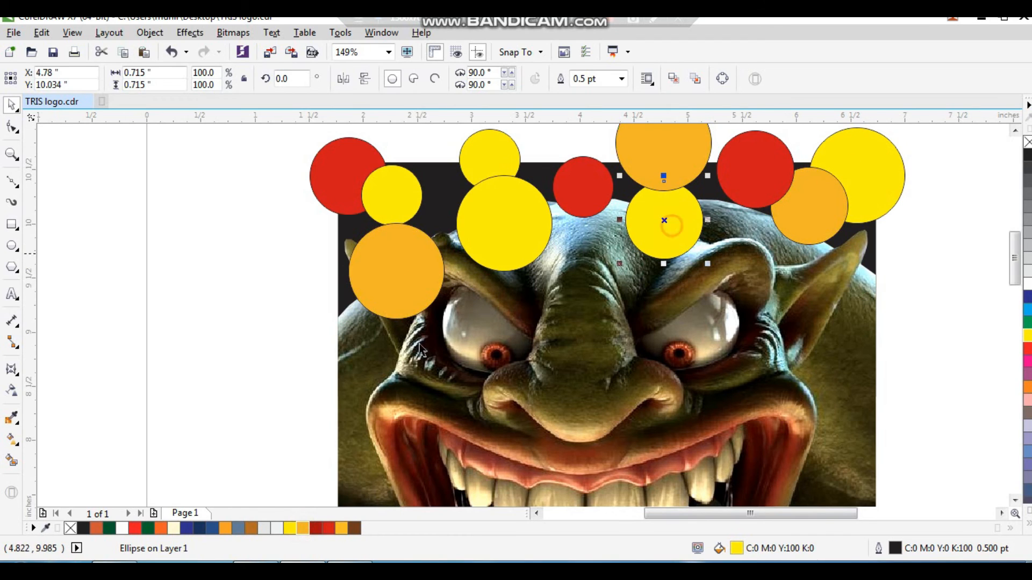
left_click(198, 528)
left_click(860, 156)
key("ctrl+r")
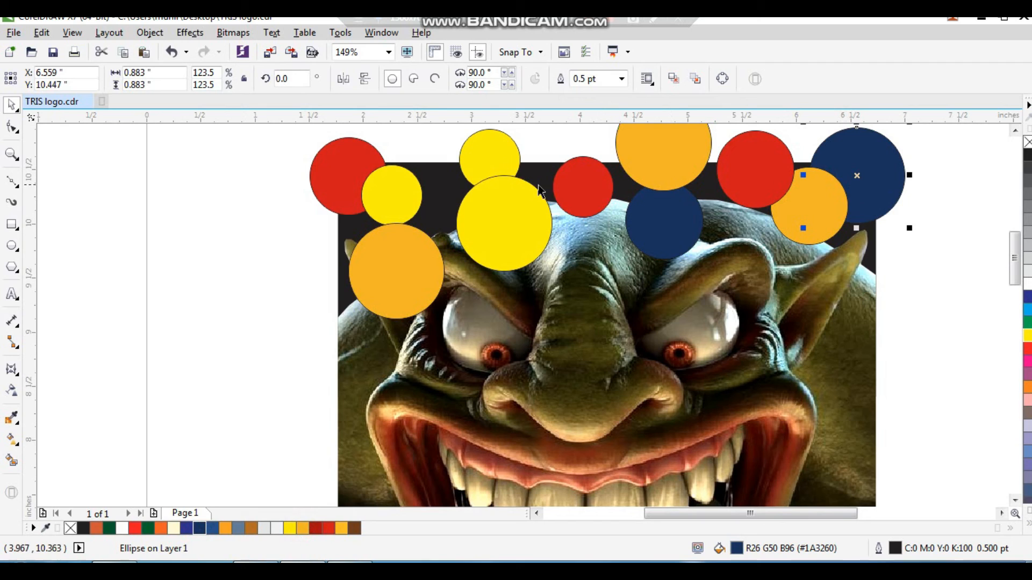
left_click(496, 197)
key("ctrl+r")
left_click(486, 154)
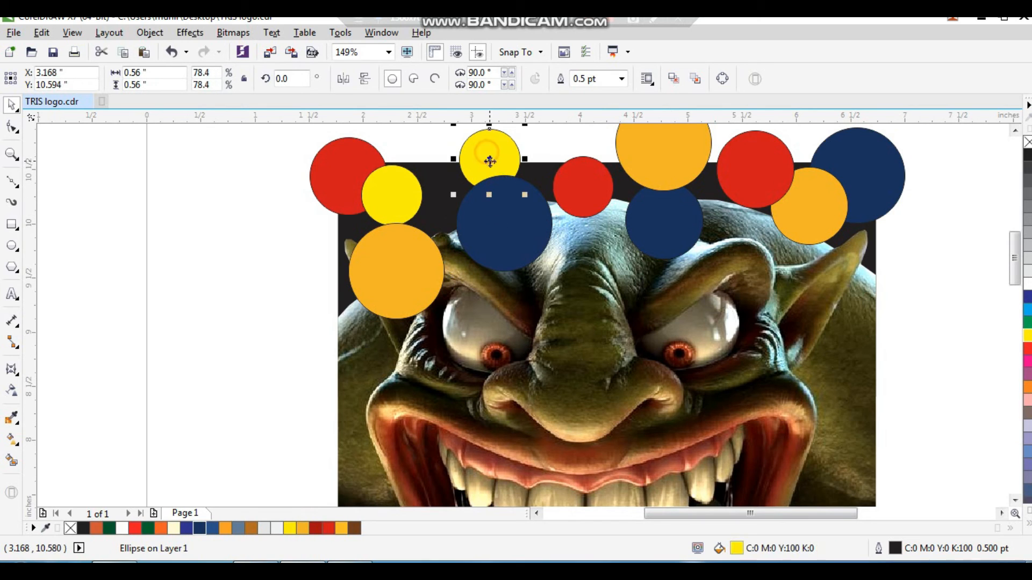
Fill the three remaining yellow circles green
left_click(146, 528)
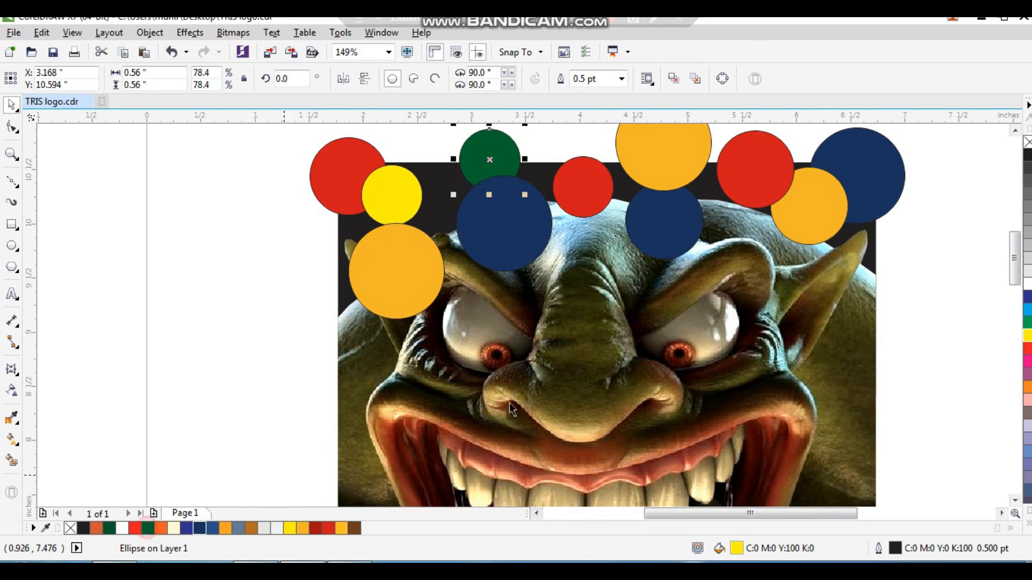
left_click(806, 231)
key("ctrl+r")
left_click(410, 200)
key("ctrl+r")
Group all the circles together and remove their outline
left_click_drag(269, 343, 928, 120)
key("ctrl+g")
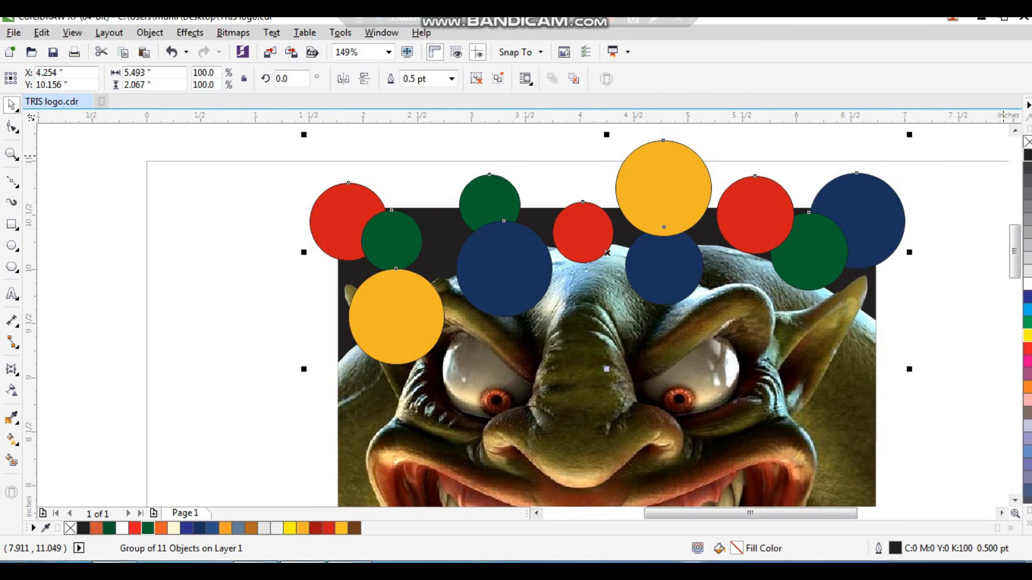
right_click(1027, 142)
left_click_drag(692, 203, 660, 202)
key("ctrl+z")
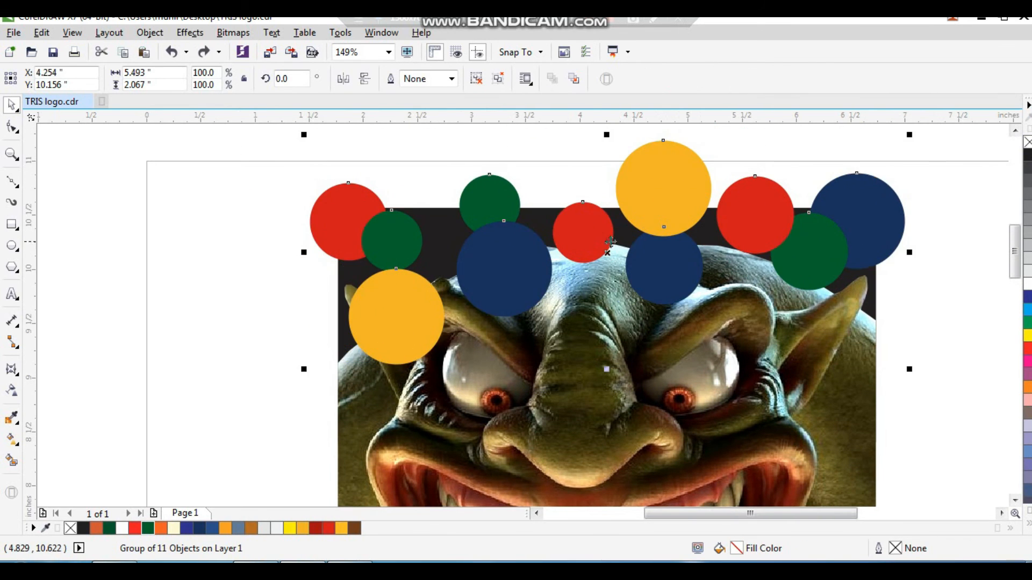
Apply a uniform transparency of 65 to the circle group
left_click(13, 392)
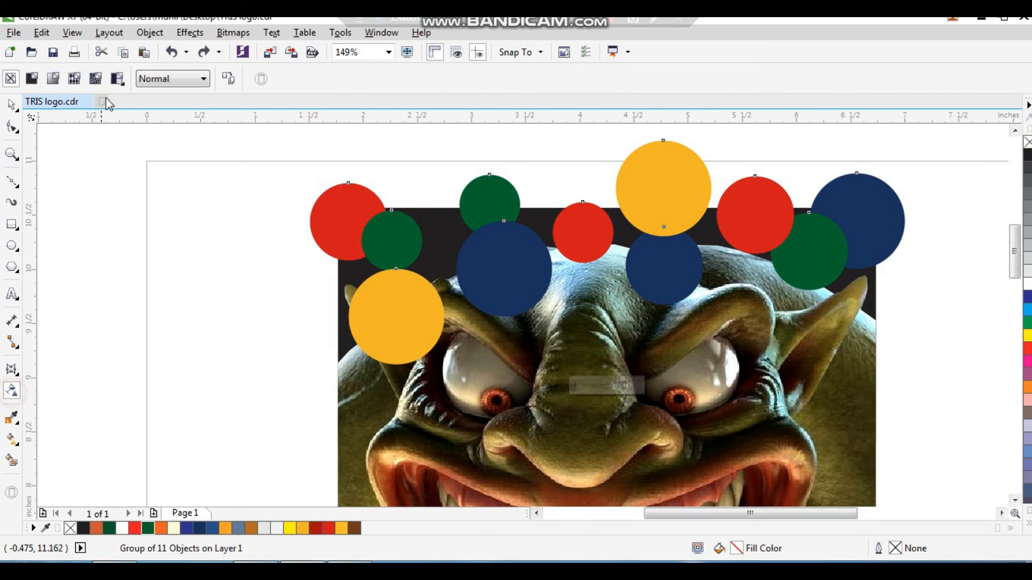
left_click(52, 79)
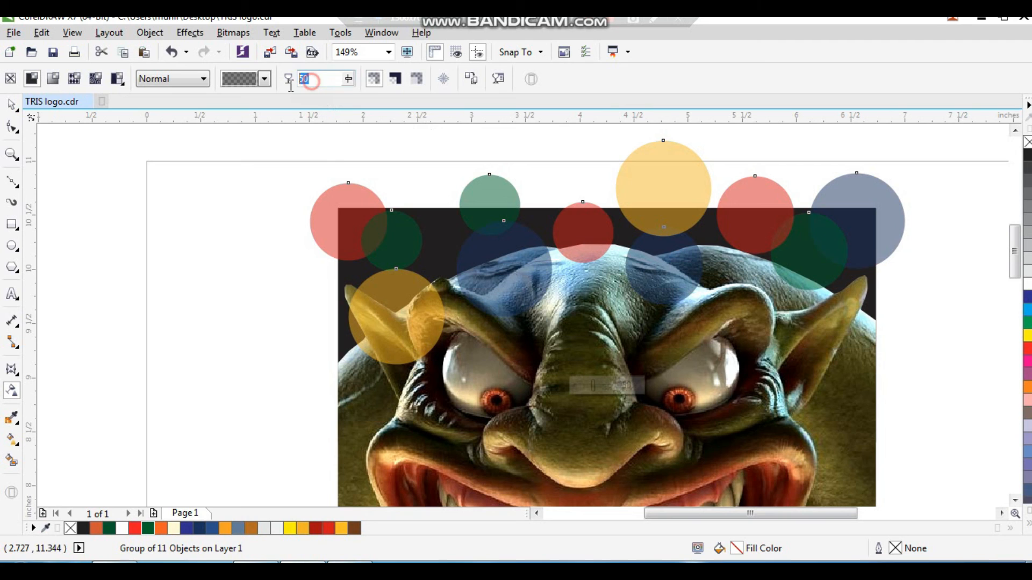
type("65")
key("Return")
key("space")
mouse_move(872, 236)
left_mouse_down()
mouse_move(872, 246)
mouse_move(879, 232)
left_mouse_up()
left_click(962, 233)
left_click(942, 245)
Send the circle group to the back and PowerClip it inside the poster's dark background frame
scroll(689, 203, "down", 1)
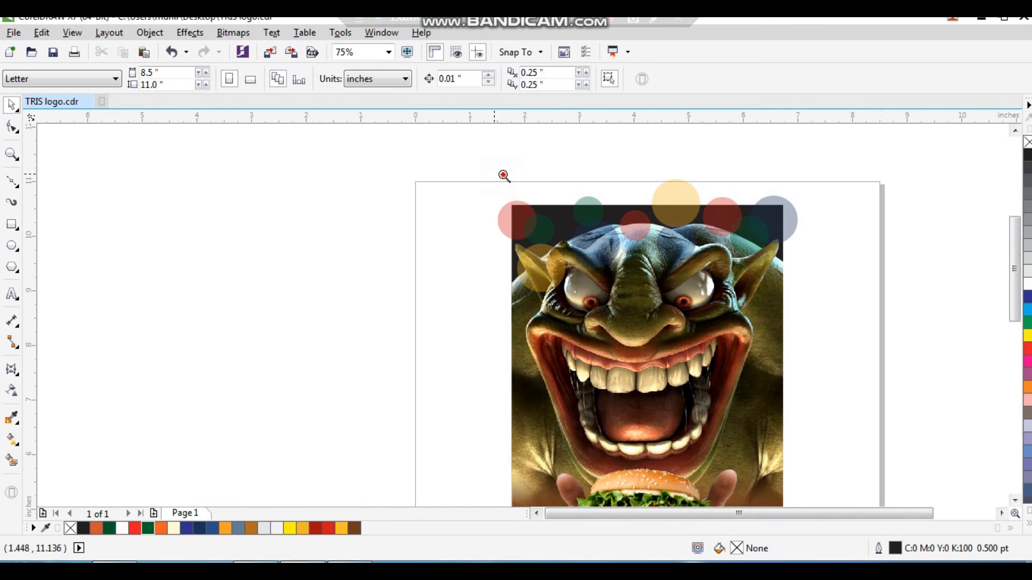
left_click_drag(497, 175, 813, 359)
left_click(814, 200)
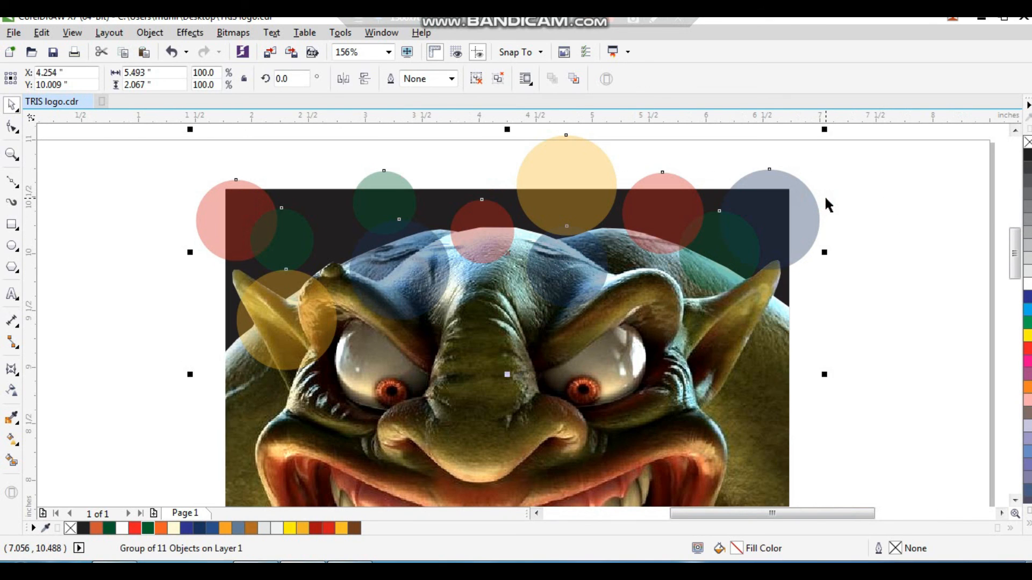
key("shift+Page_Down")
right_click(802, 203)
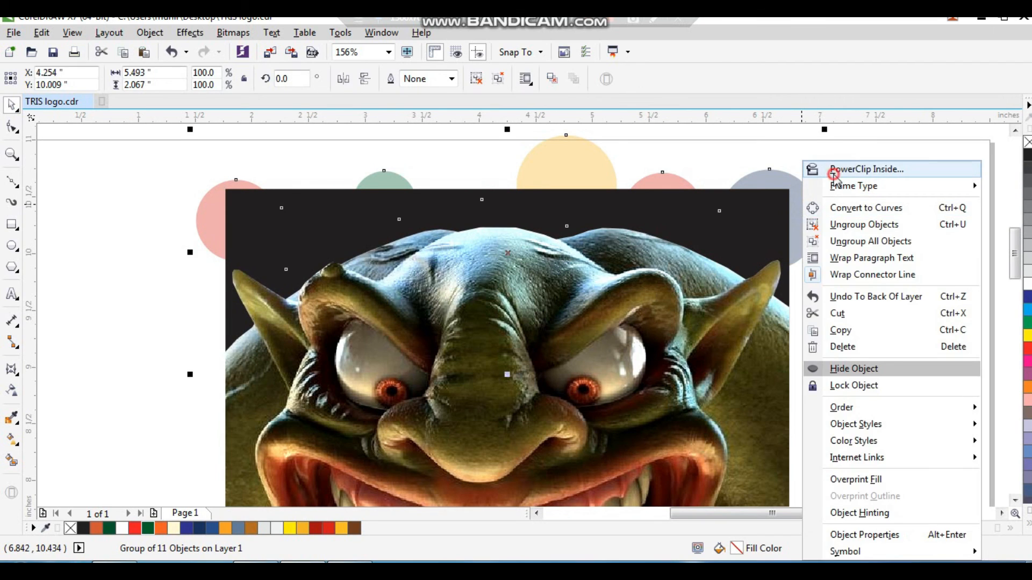
left_click(834, 169)
left_click(757, 212)
Select every poster element and group them into one object
key("shift+F2")
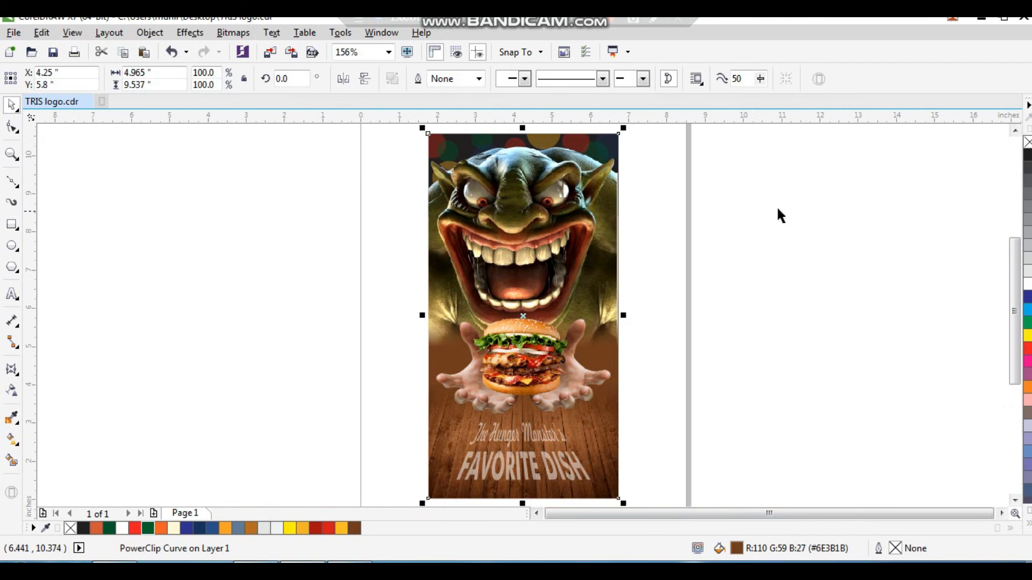
left_click(841, 204)
left_click_drag(384, 358, 384, 376)
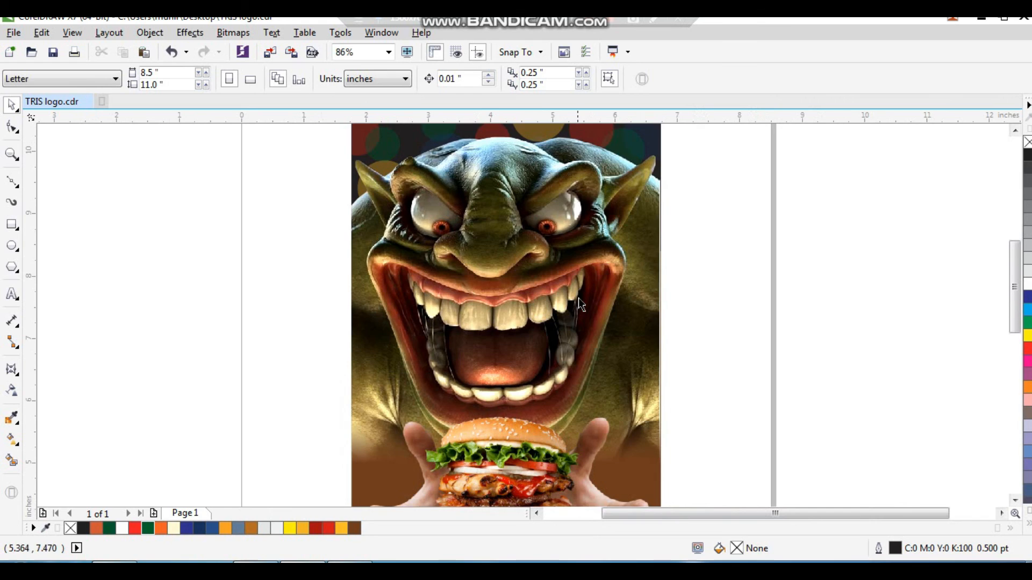
scroll(578, 298, "down", 2)
key("F2")
left_click_drag(444, 194, 666, 493)
left_click(748, 279)
left_click_drag(647, 138, 395, 504)
key("ctrl+g")
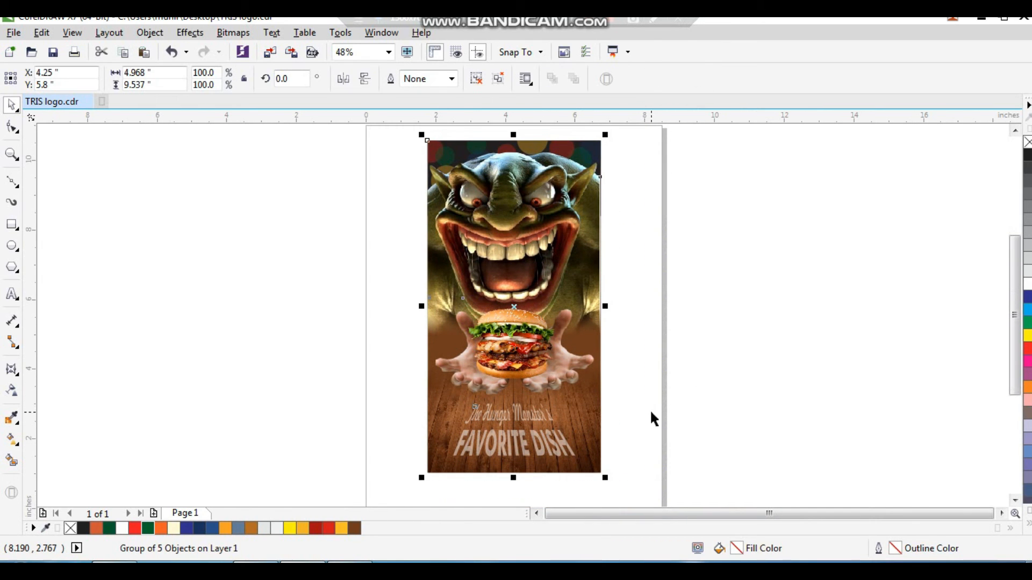
Center the grouped poster on the page
key("p")
left_click(698, 339)
left_click_drag(649, 167, 427, 326)
left_click(521, 317)
key("F4")
left_click(674, 295)
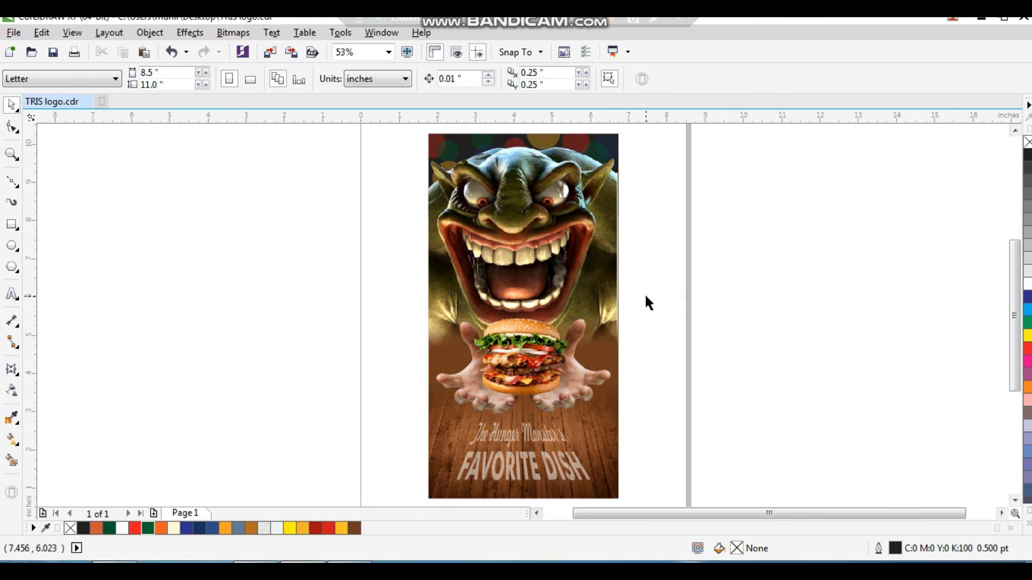
Preview the finished poster in full-screen view
key("F9")
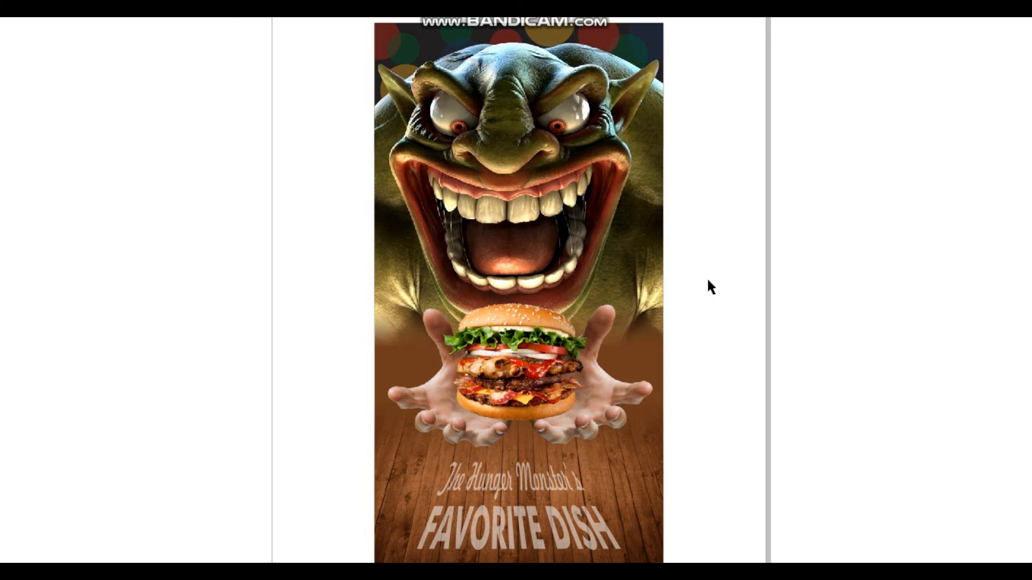
left_click(707, 281)
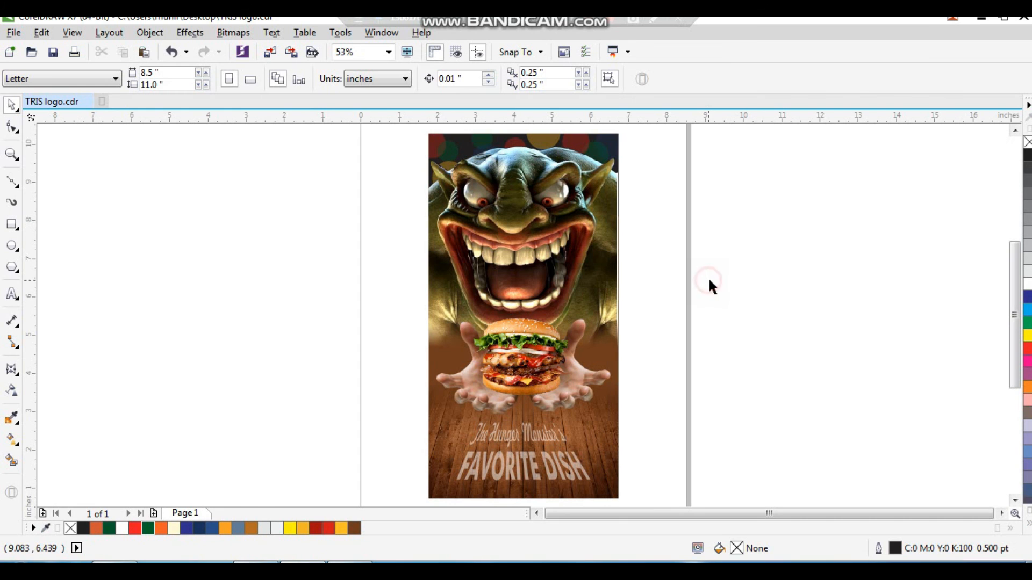